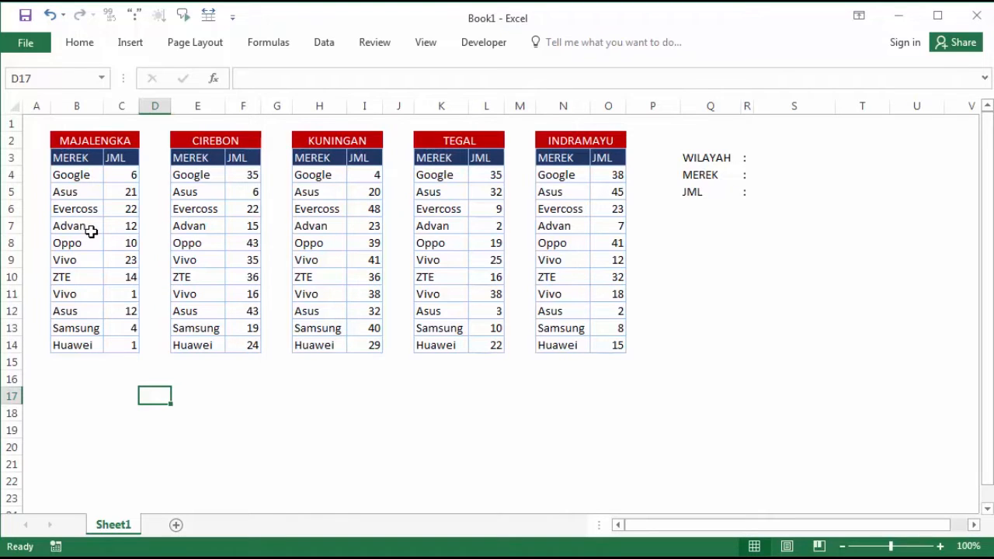
- Examine the five regional tables and the layout of their MEREK and JML columns
{"action": "left_click", "coordinate": [715, 246]}
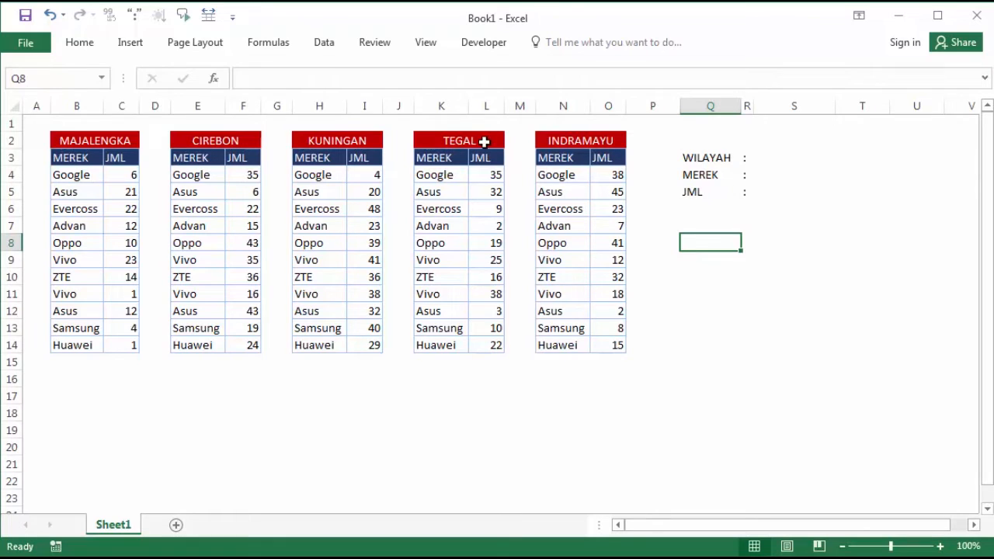
{"action": "left_click", "coordinate": [73, 140]}
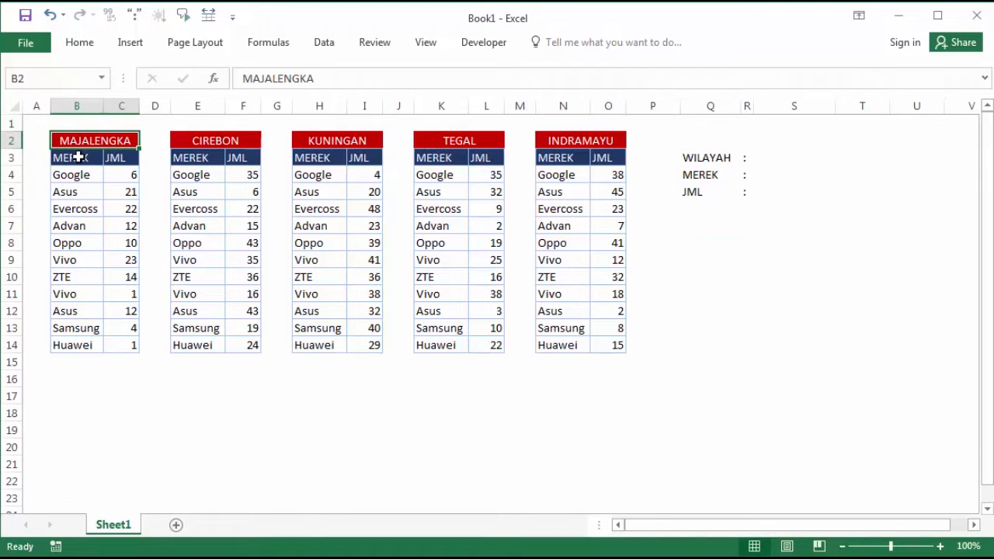
{"action": "left_click", "coordinate": [212, 143]}
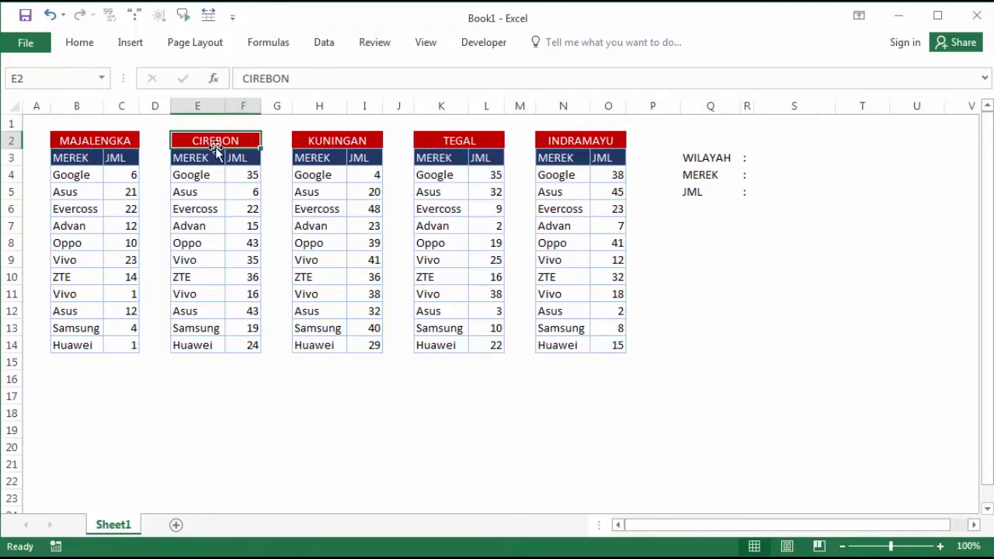
{"action": "left_click_drag", "start_coordinate": [71, 158], "coordinate": [72, 347]}
{"action": "left_click", "coordinate": [210, 186]}
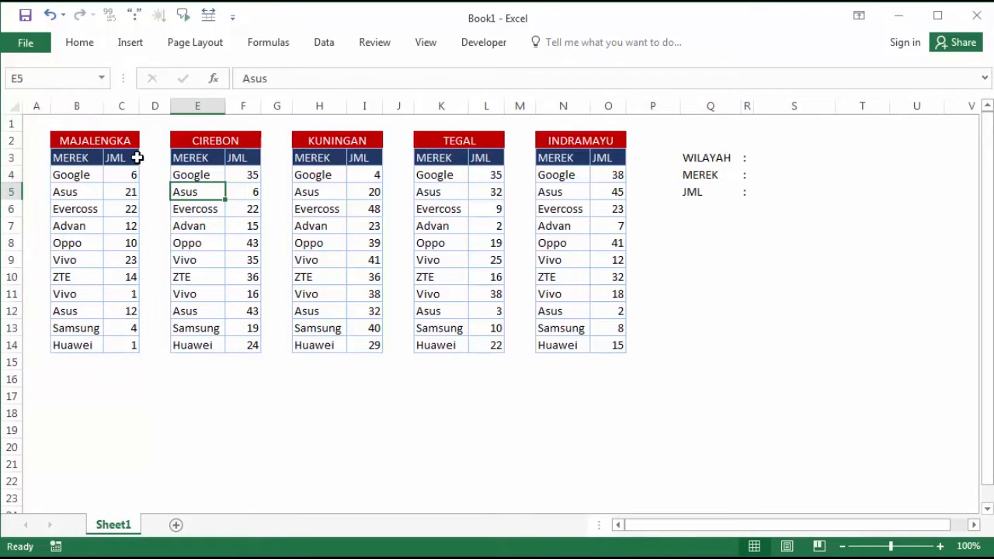
{"action": "left_click", "coordinate": [136, 157]}
{"action": "left_click", "coordinate": [242, 187]}
{"action": "left_click", "coordinate": [356, 187]}
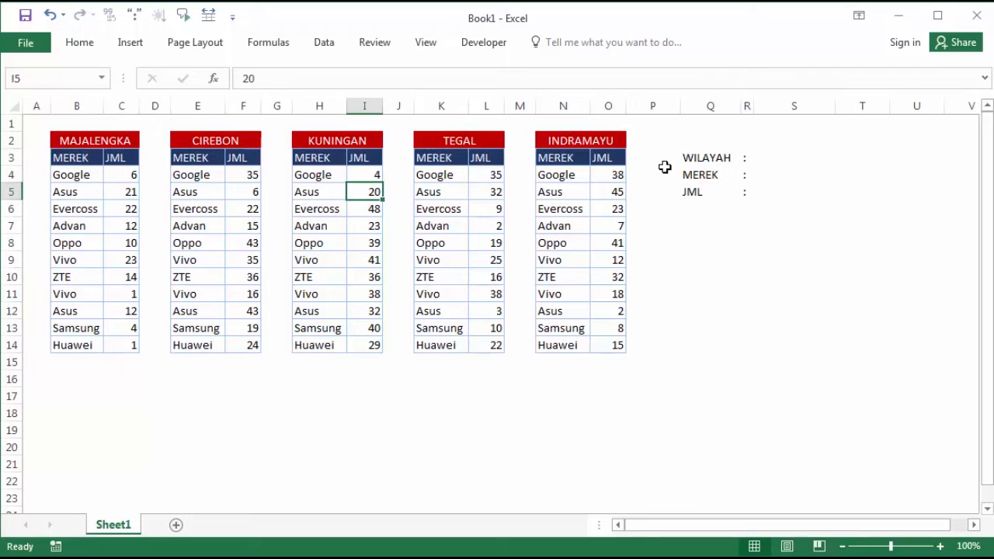
{"action": "left_click", "coordinate": [305, 432]}
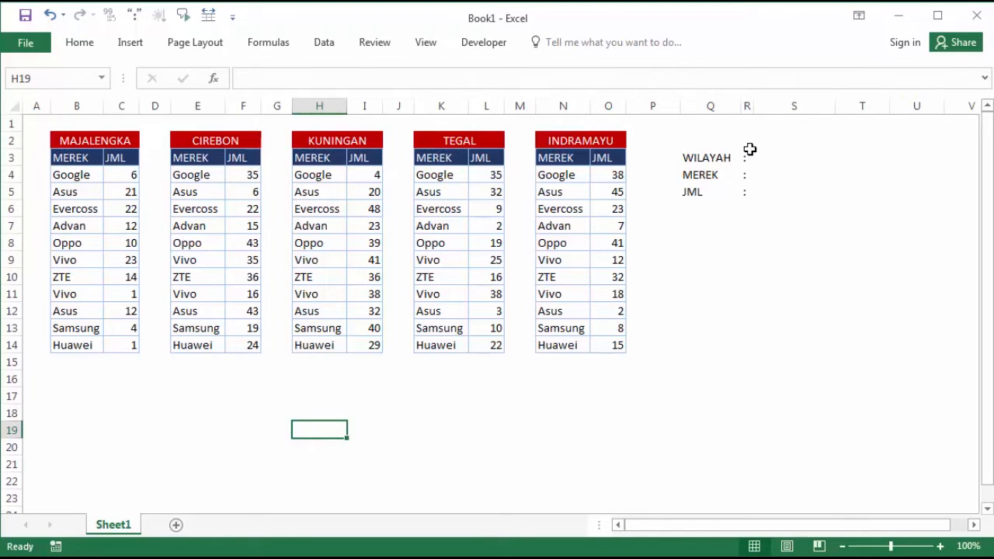
- Examine the WILAYAH, MEREK and JML lookup cells alongside the Majalengka and Cirebon table data
{"action": "left_click", "coordinate": [705, 157]}
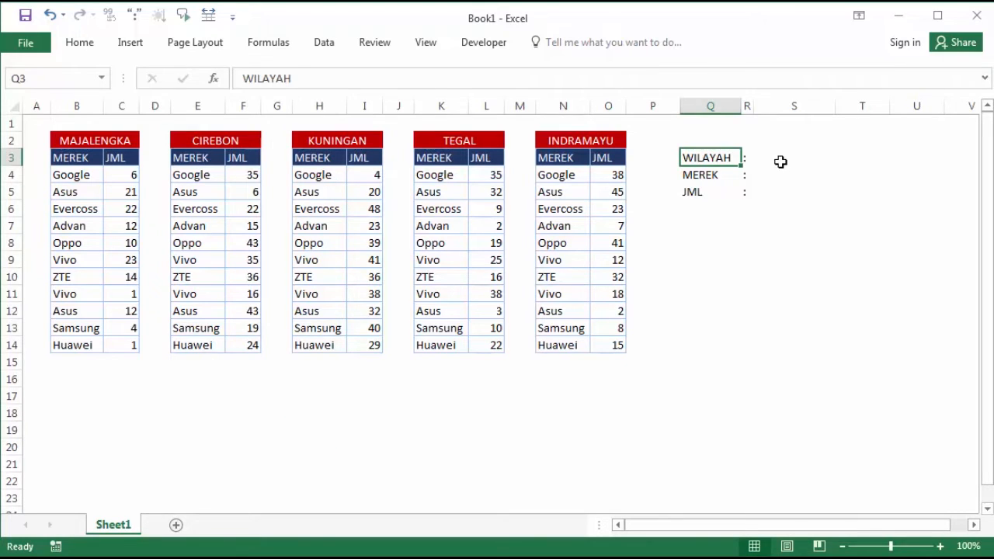
{"action": "left_click", "coordinate": [781, 161]}
{"action": "left_click", "coordinate": [782, 172]}
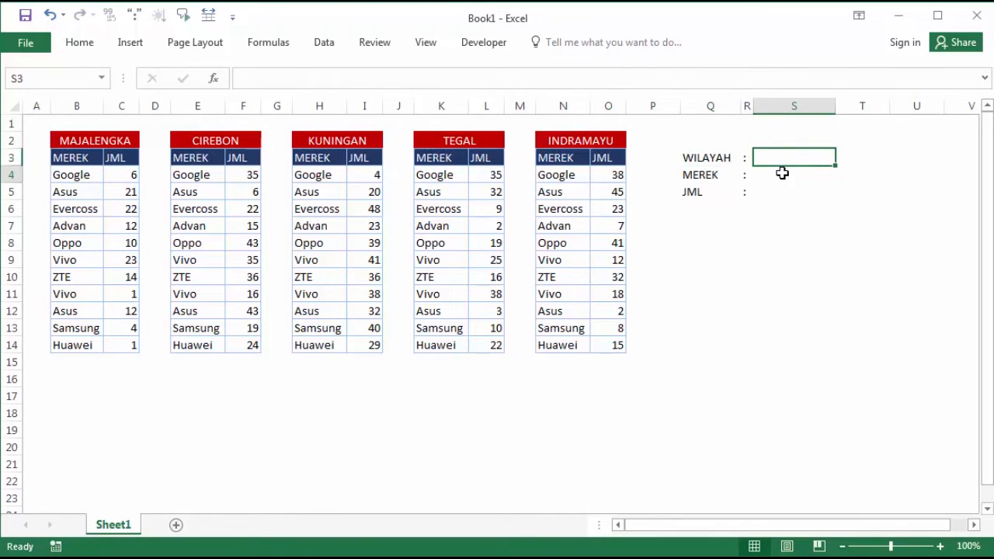
{"action": "left_click", "coordinate": [783, 190]}
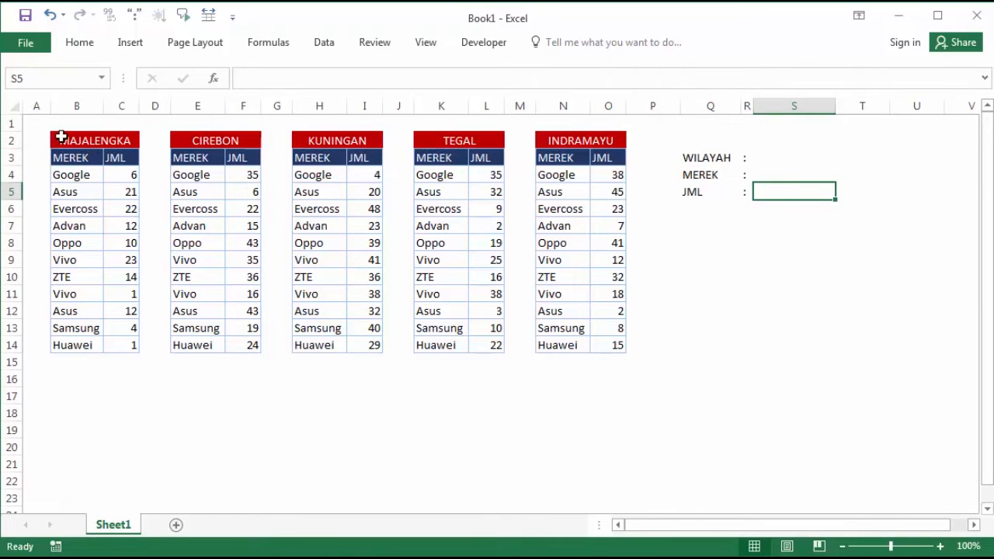
{"action": "left_click_drag", "start_coordinate": [60, 138], "coordinate": [116, 242]}
{"action": "left_click_drag", "start_coordinate": [96, 311], "coordinate": [95, 356]}
{"action": "left_click", "coordinate": [192, 178]}
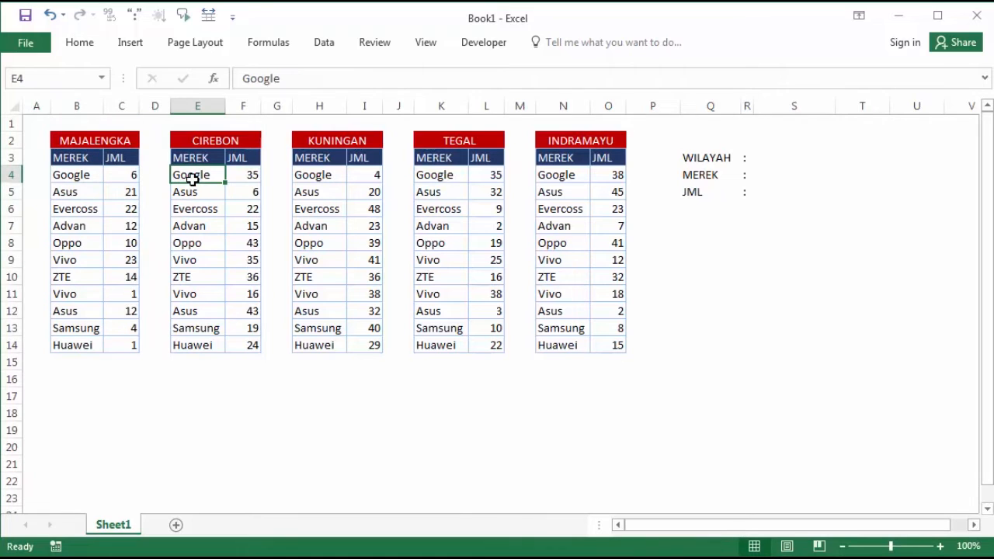
{"action": "left_click", "coordinate": [258, 173]}
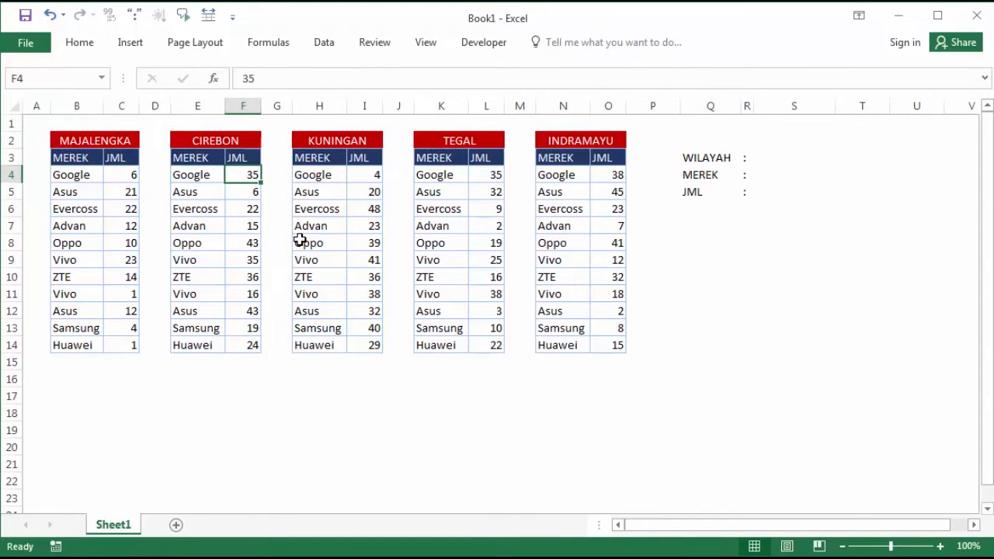
{"action": "left_click", "coordinate": [786, 191]}
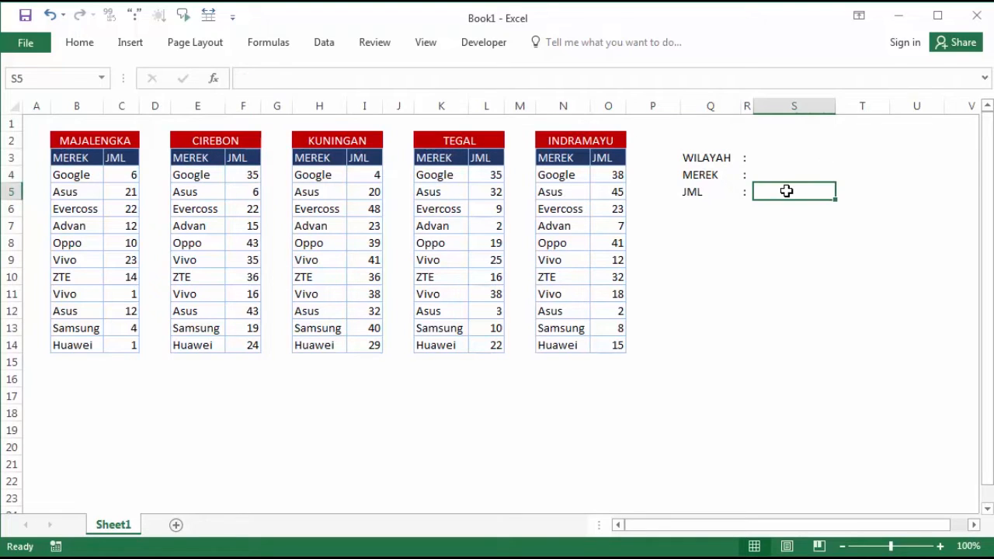
{"action": "left_click", "coordinate": [747, 328]}
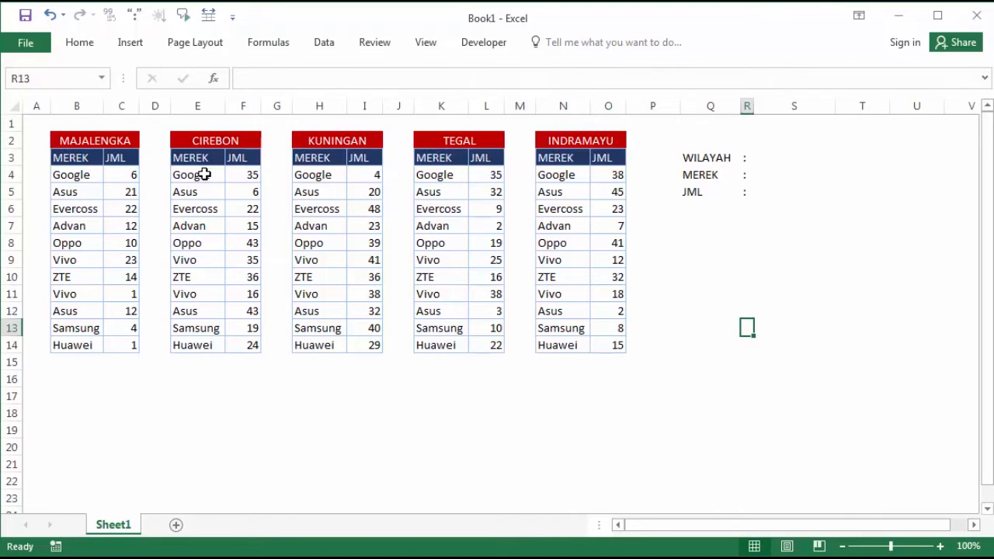
{"action": "left_click", "coordinate": [783, 158]}
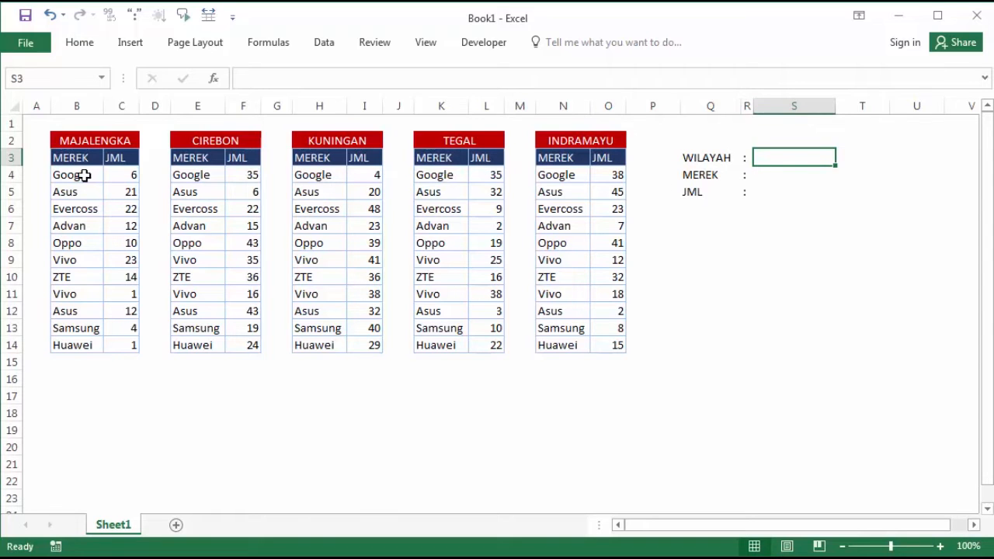
- Name the Majalengka data range B4:C14, without its headers, as majalengka
{"action": "left_click_drag", "start_coordinate": [78, 174], "coordinate": [117, 350]}
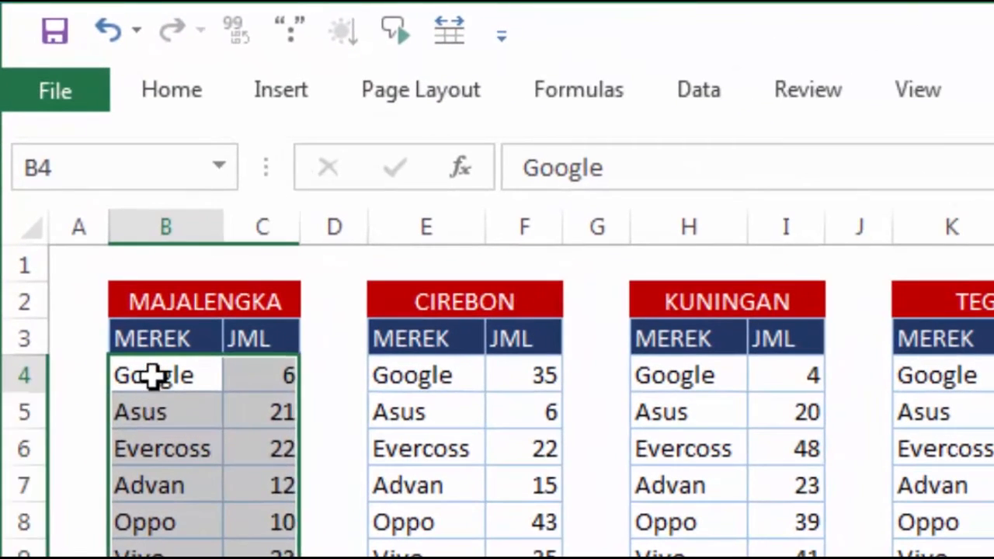
{"action": "left_click_drag", "start_coordinate": [153, 376], "coordinate": [263, 558]}
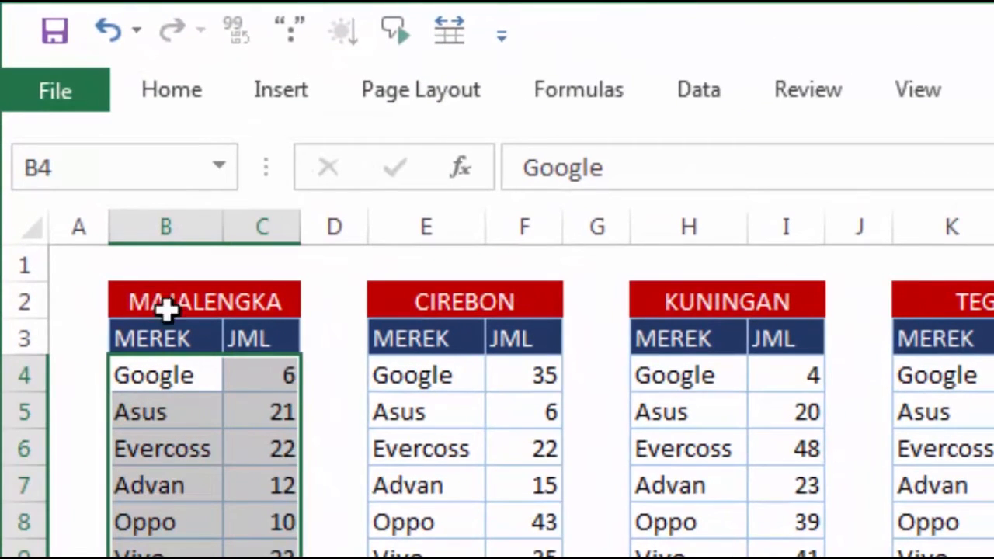
{"action": "left_click", "coordinate": [153, 168]}
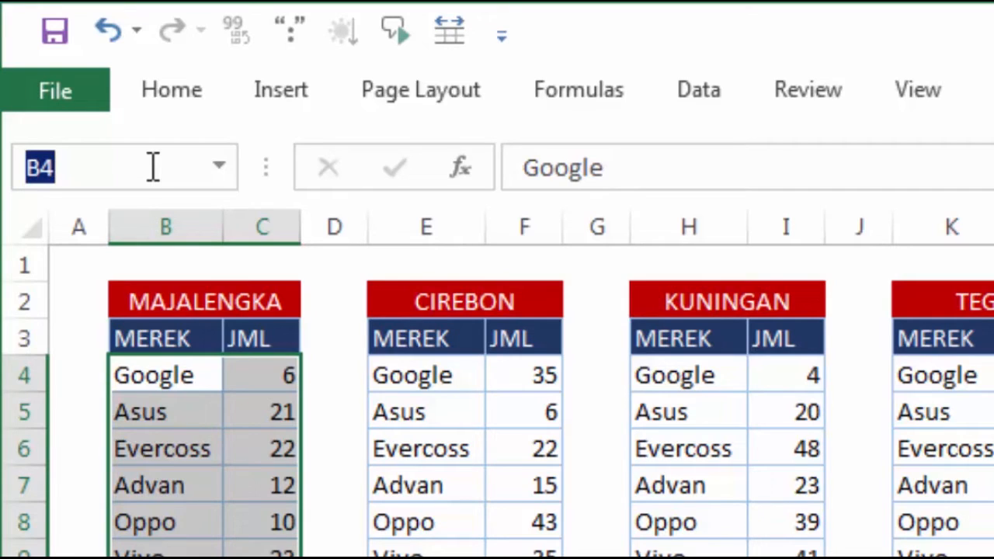
{"action": "type", "text": "majalenk"}
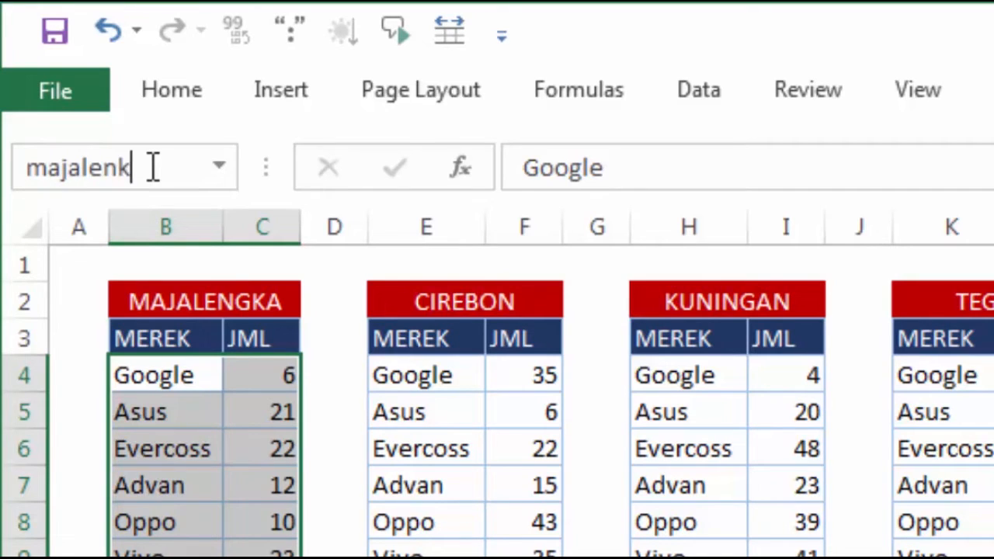
{"action": "key", "text": "BackSpace"}
{"action": "type", "text": "gka"}
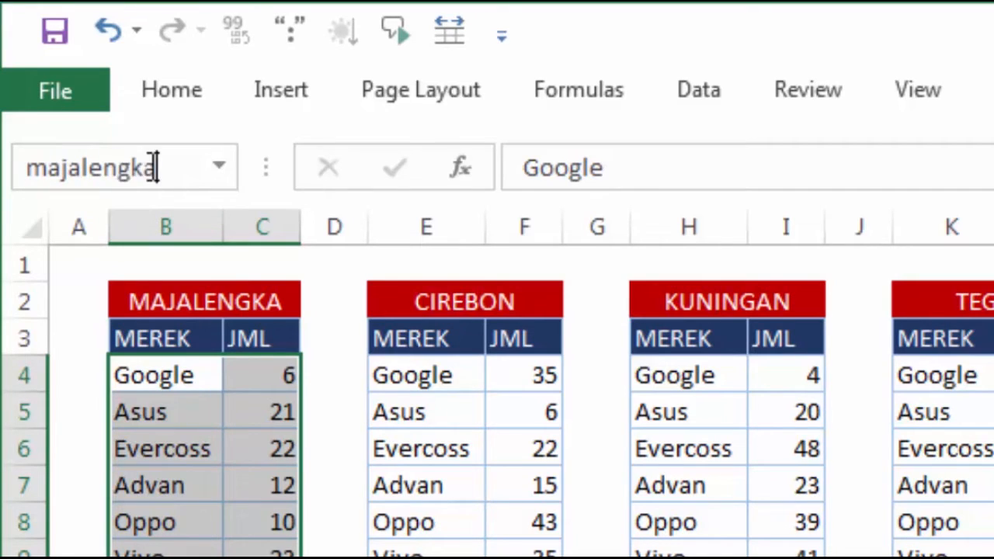
{"action": "key", "text": "Return"}
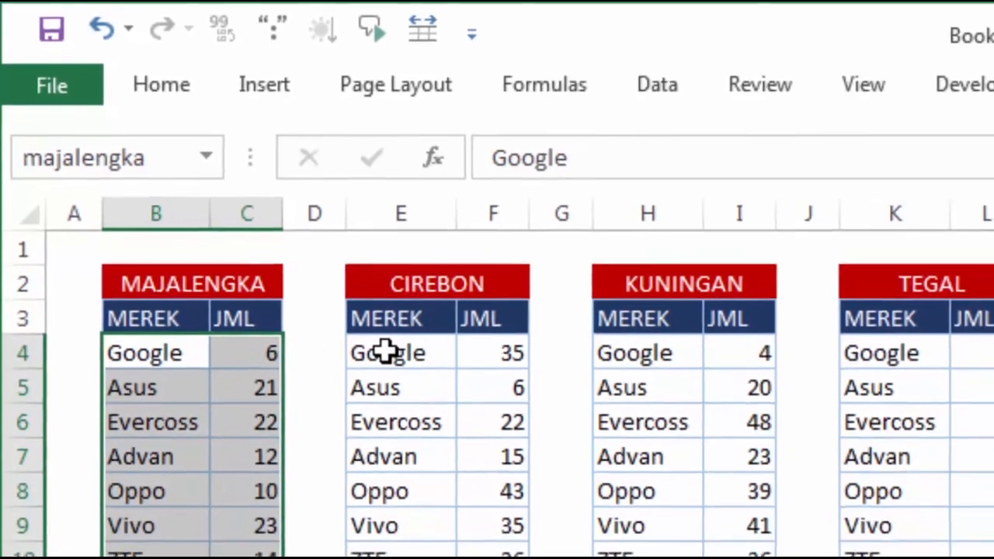
- Name the Cirebon data range E4:F14, without its headers, as cirebon
{"action": "left_click_drag", "start_coordinate": [410, 374], "coordinate": [365, 523]}
{"action": "left_click", "coordinate": [106, 116]}
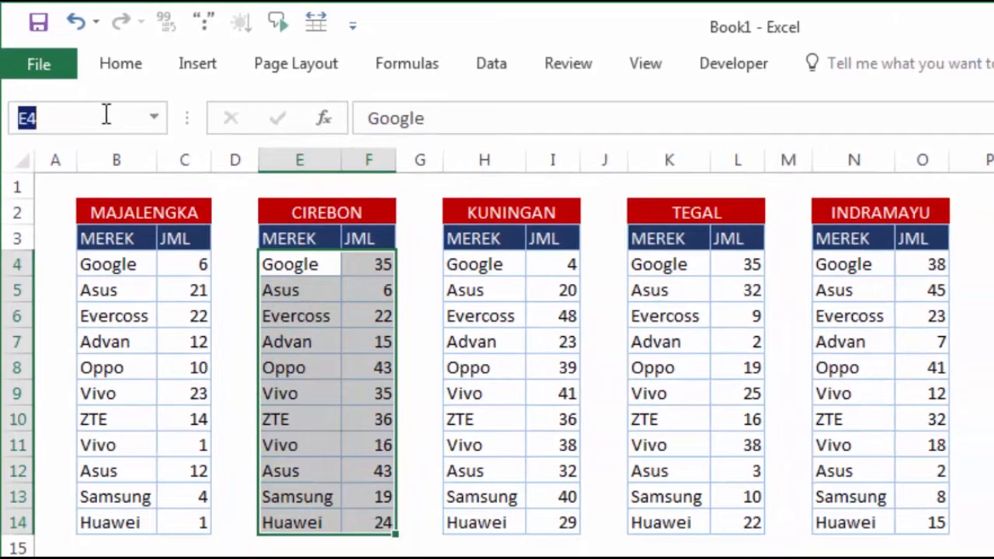
{"action": "type", "text": "cirebon"}
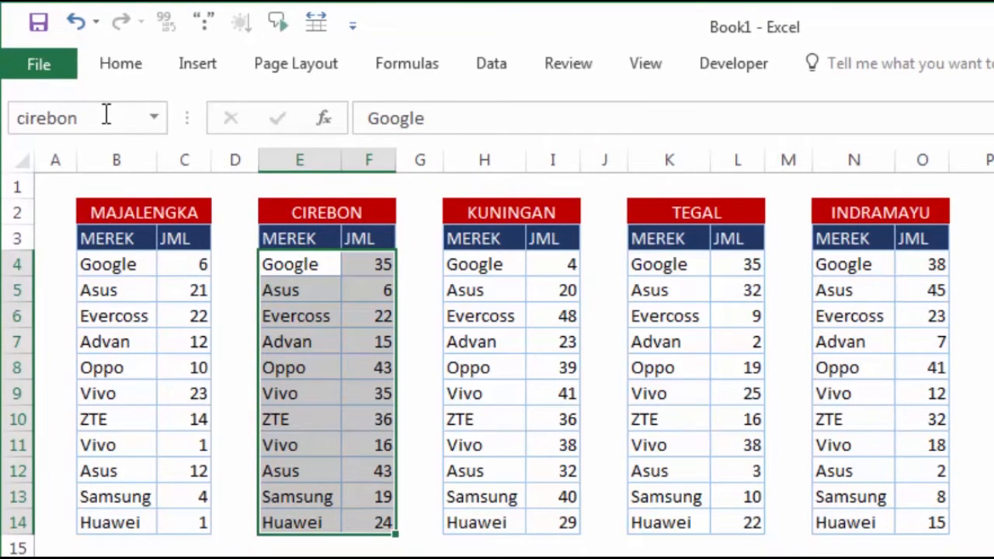
{"action": "key", "text": "Return"}
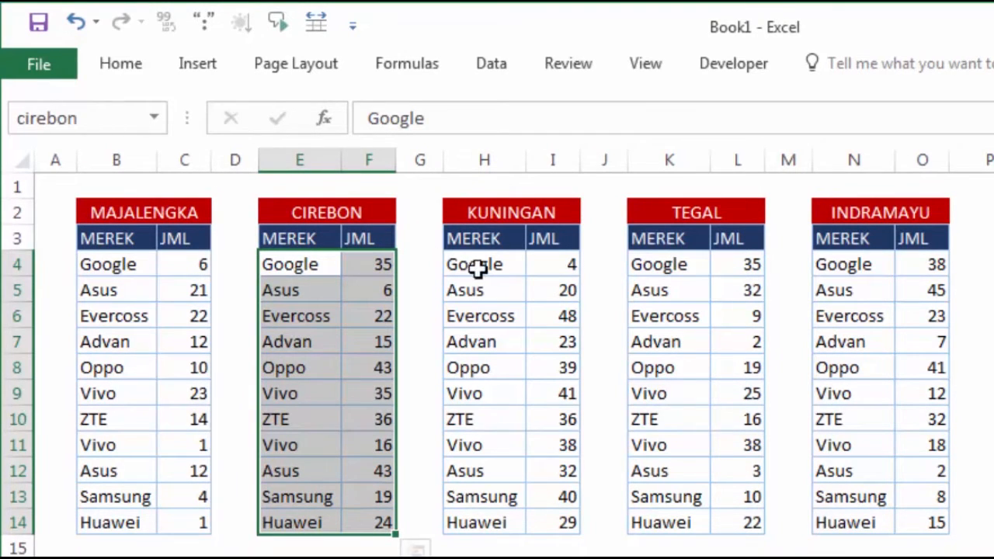
- Name the Kuningan data range H4:I14, without its headers, as kuningan
{"action": "left_click_drag", "start_coordinate": [477, 267], "coordinate": [564, 518]}
{"action": "left_click", "coordinate": [133, 118]}
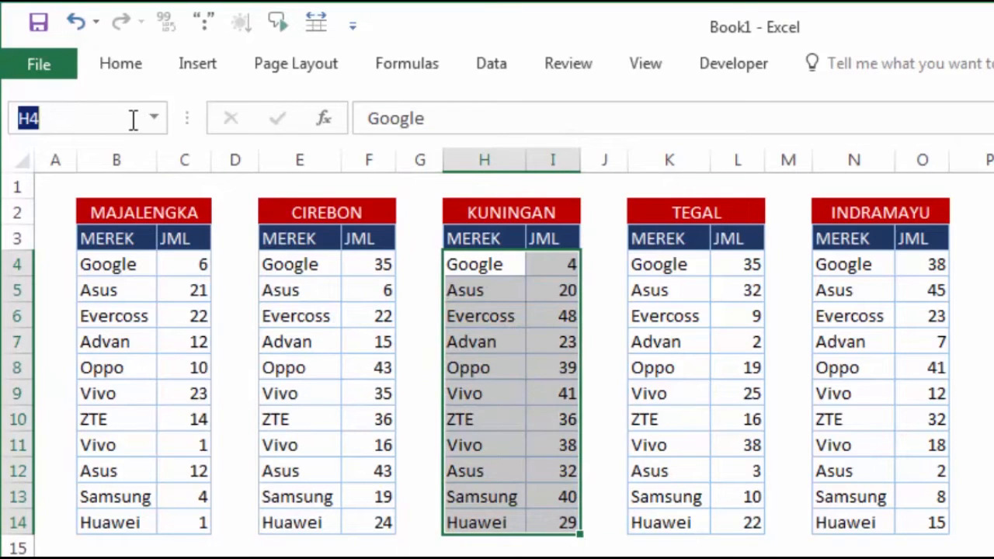
{"action": "type", "text": "kuningan"}
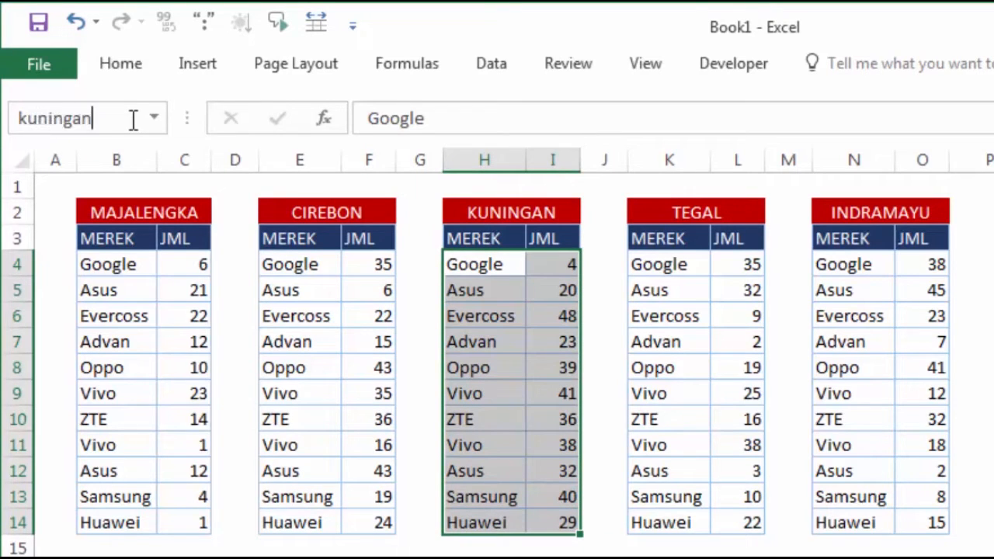
{"action": "key", "text": "Return"}
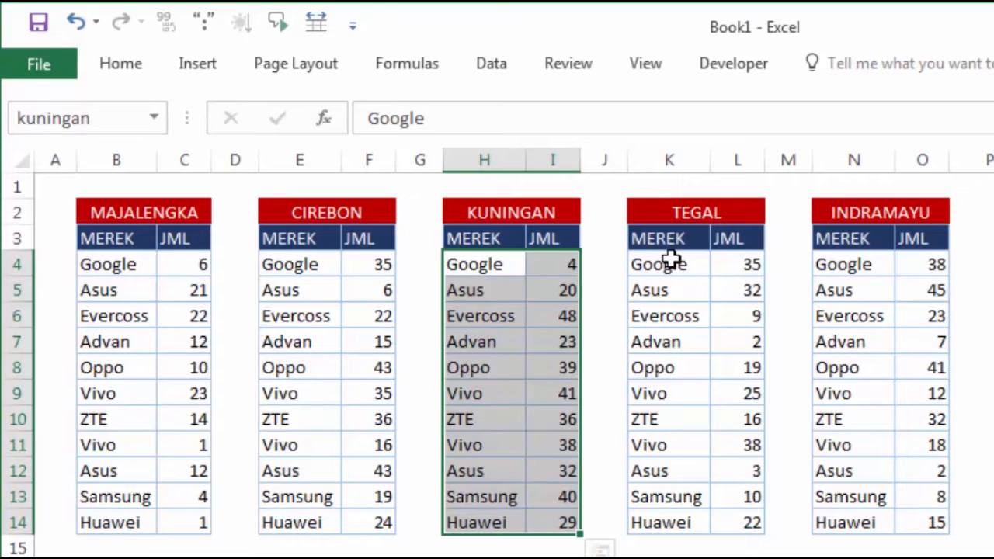
- Name the Tegal data range K4:L14, without its headers, as tegal
{"action": "left_click_drag", "start_coordinate": [672, 262], "coordinate": [757, 527]}
{"action": "left_click", "coordinate": [79, 126]}
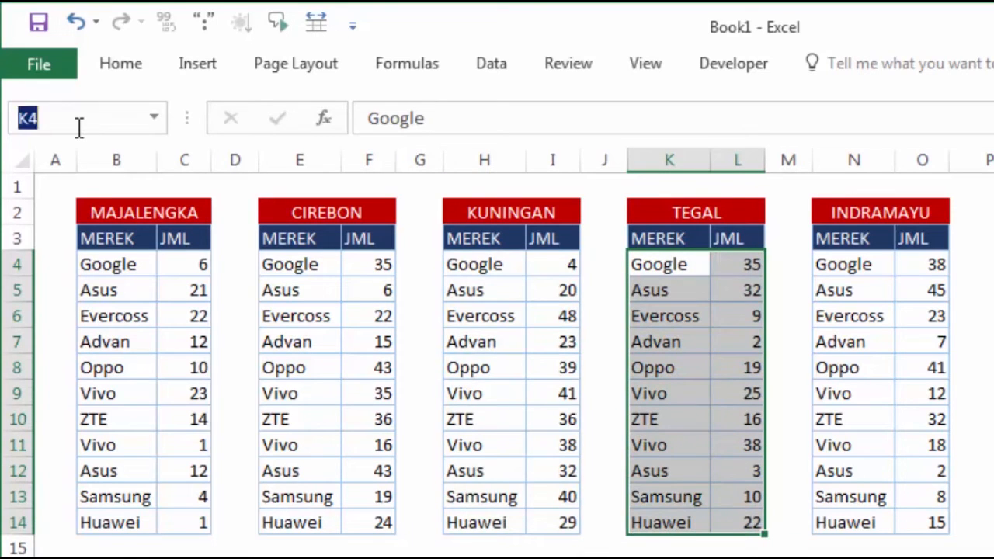
{"action": "type", "text": "tegal"}
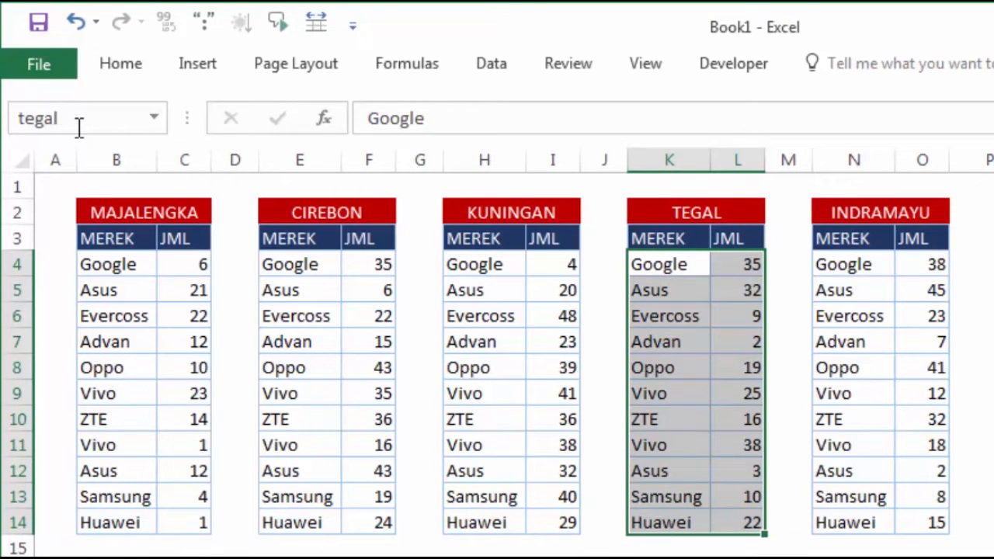
{"action": "key", "text": "Return"}
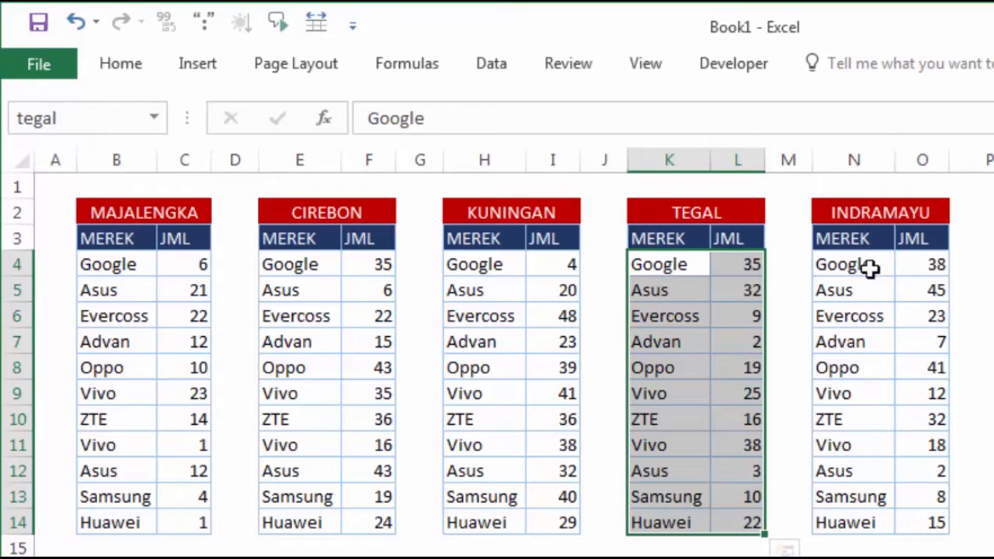
- Name the Indramayu data range N4:O14, without its headers, as indramayu
{"action": "left_click_drag", "start_coordinate": [873, 268], "coordinate": [917, 513]}
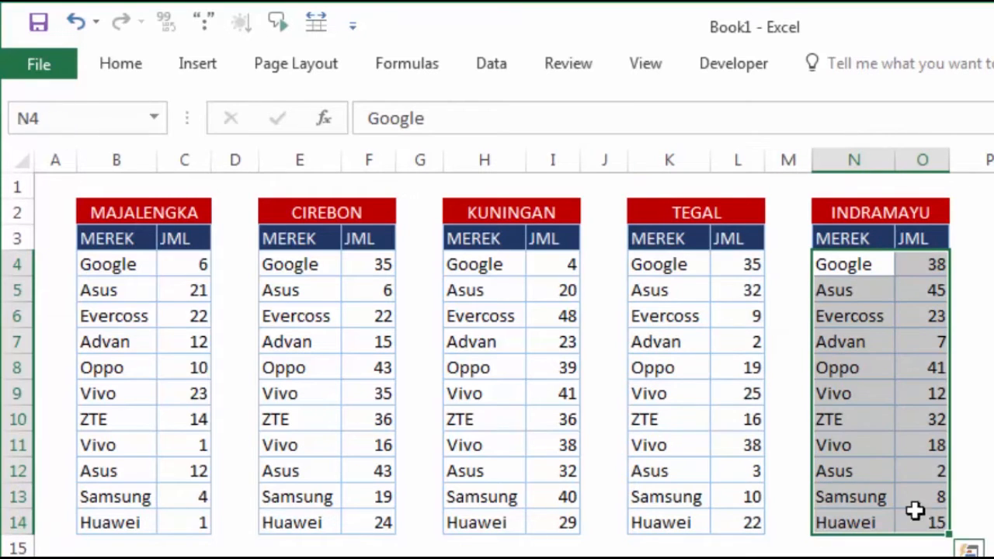
{"action": "left_click", "coordinate": [87, 116]}
{"action": "type", "text": "indramayu"}
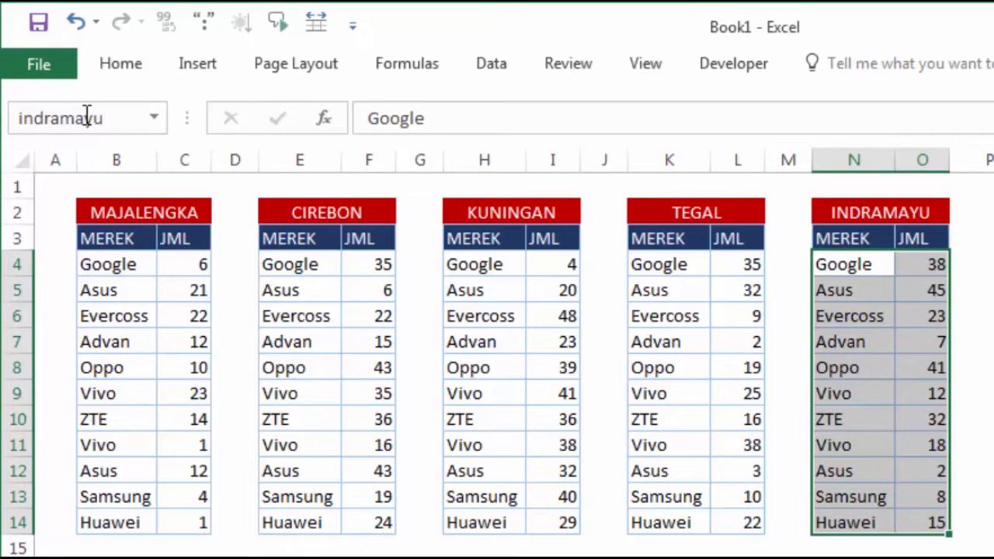
{"action": "key", "text": "Return"}
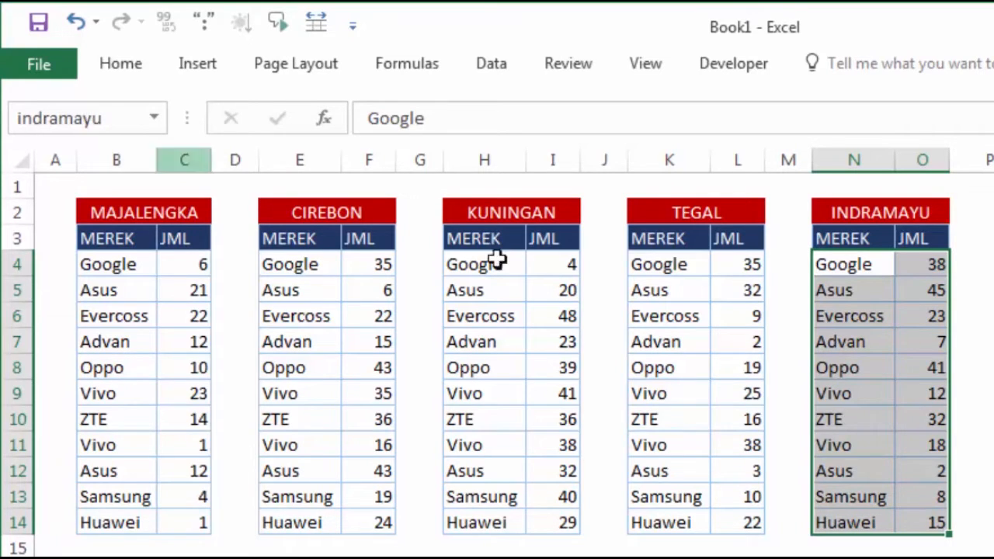
- Review the cell references of the cirebon, indramayu, kuningan, majalengka and tegal names in the Name Manager
{"action": "left_click", "coordinate": [483, 558]}
{"action": "left_click", "coordinate": [225, 265]}
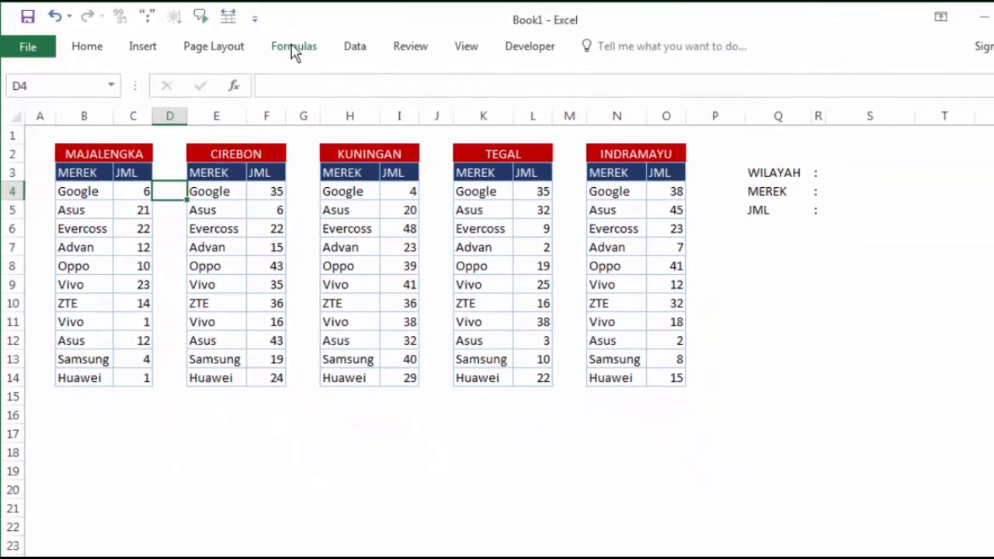
{"action": "left_click", "coordinate": [293, 47]}
{"action": "left_click", "coordinate": [432, 117]}
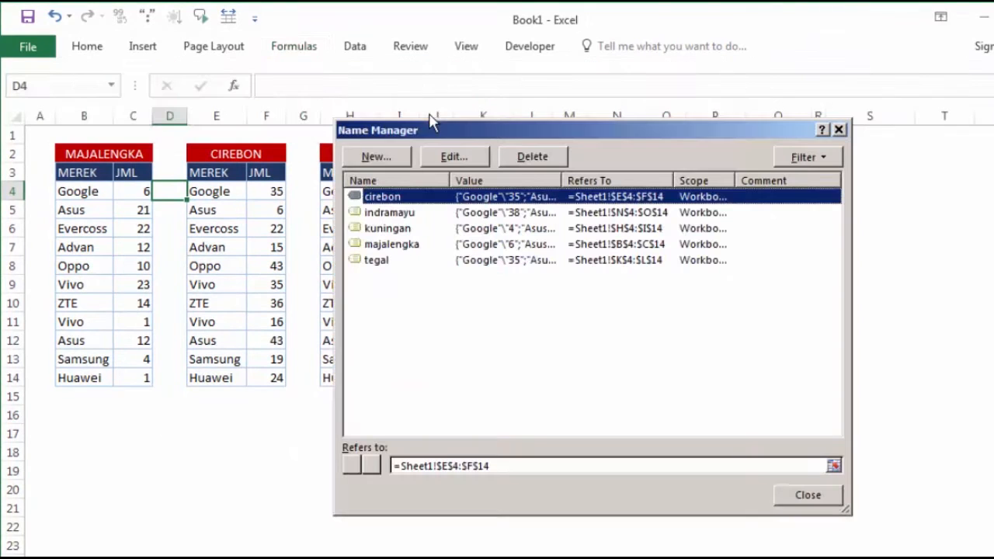
{"action": "left_click", "coordinate": [394, 214]}
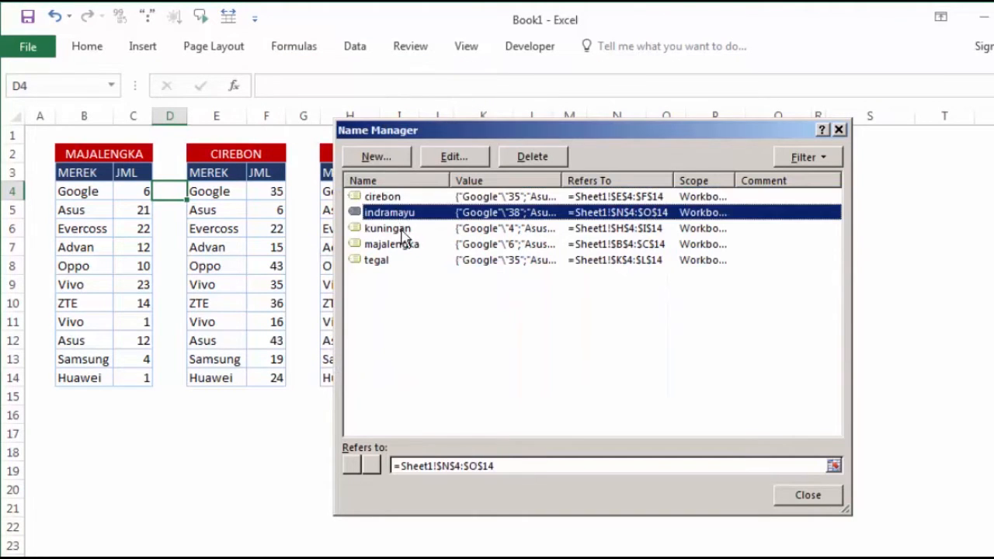
{"action": "left_click", "coordinate": [405, 230]}
{"action": "left_click", "coordinate": [397, 244]}
{"action": "left_click", "coordinate": [388, 261]}
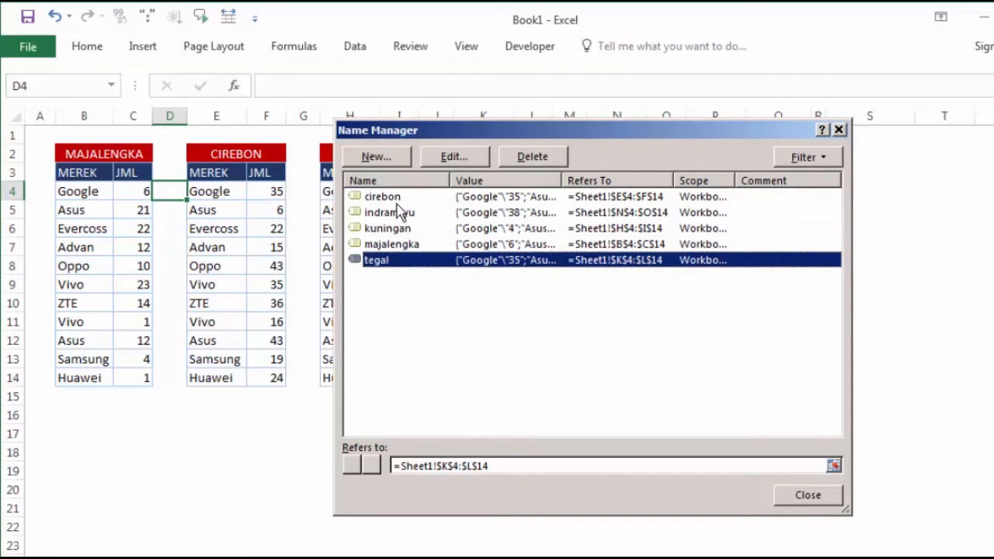
{"action": "left_click", "coordinate": [402, 199]}
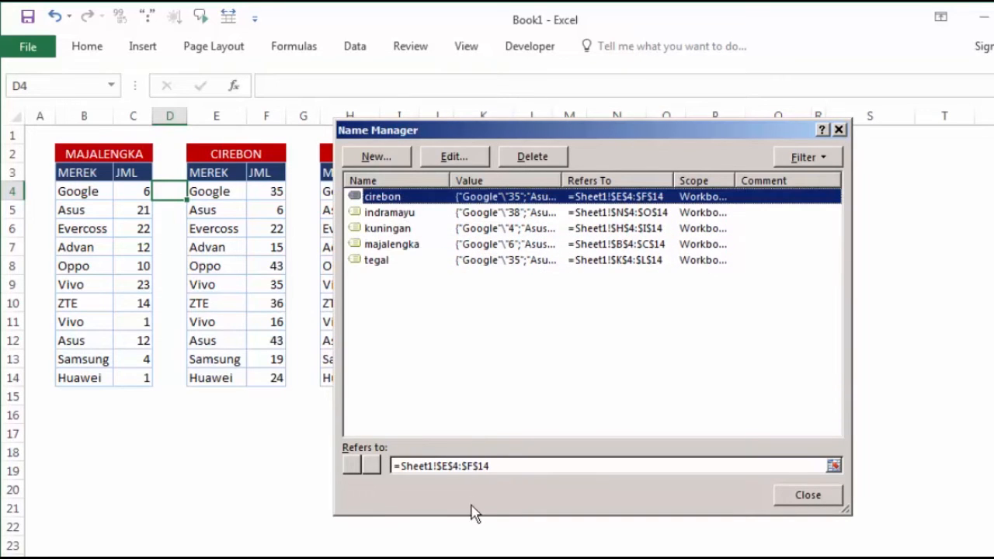
- Try extending the cirebon name's reference to =Sheet1!$E$4:$F$500, discard the edit and close the Name Manager
{"action": "left_click", "coordinate": [491, 470]}
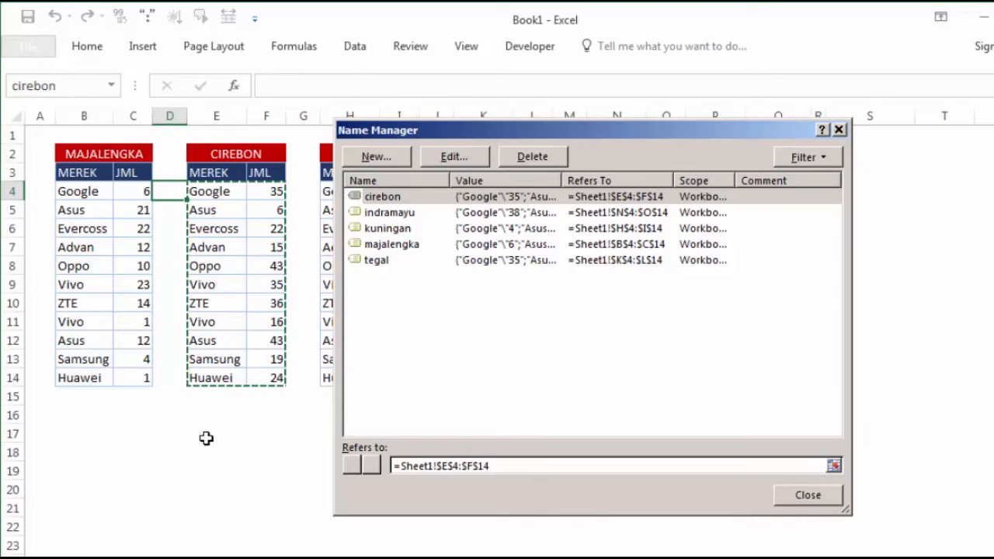
{"action": "left_click", "coordinate": [483, 471]}
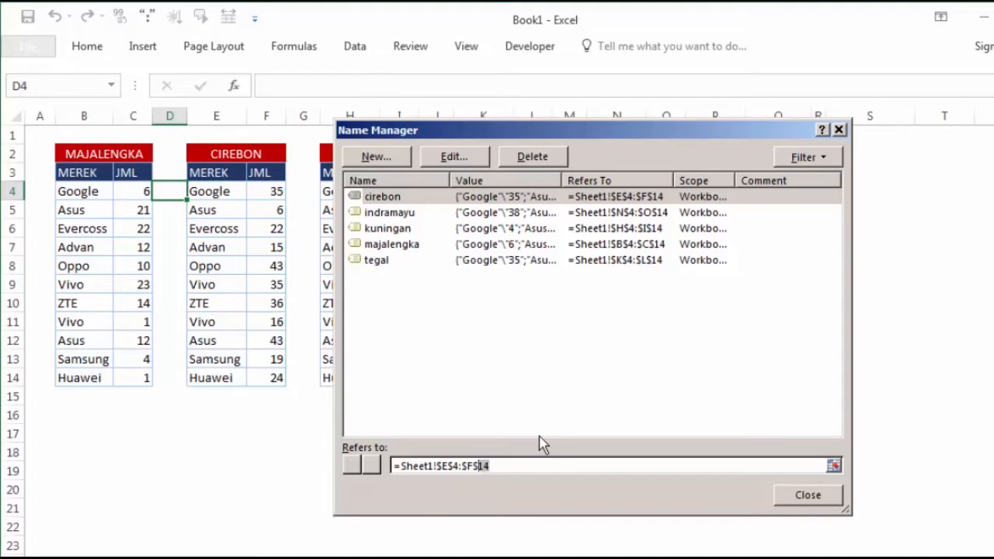
{"action": "key", "text": "BackSpace"}
{"action": "key", "text": "BackSpace"}
{"action": "type", "text": "500"}
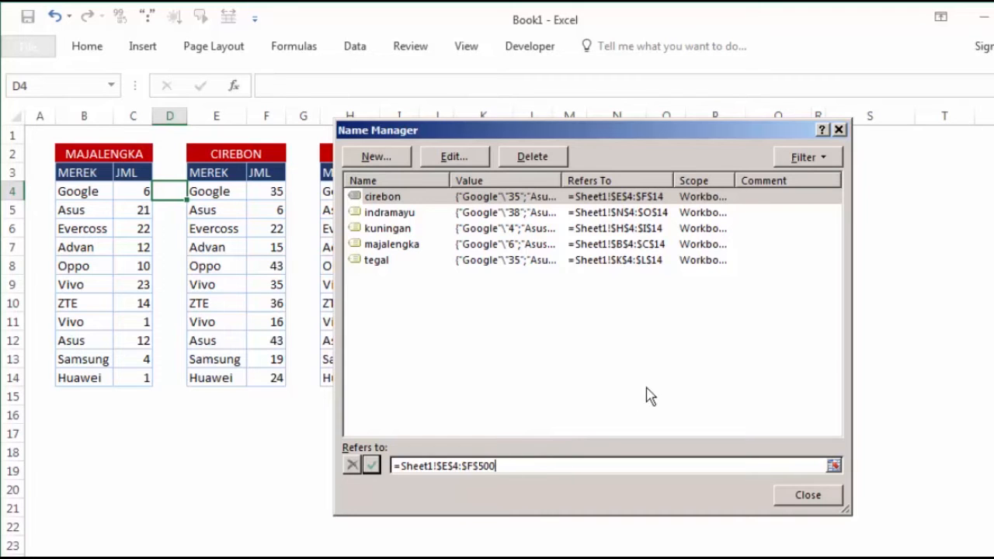
{"action": "left_click", "coordinate": [730, 354]}
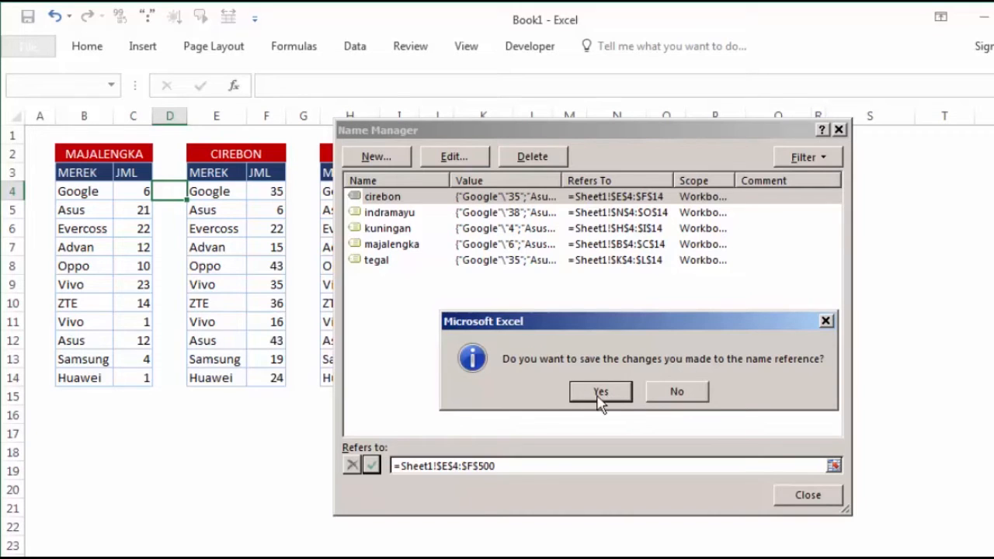
{"action": "left_click", "coordinate": [679, 392]}
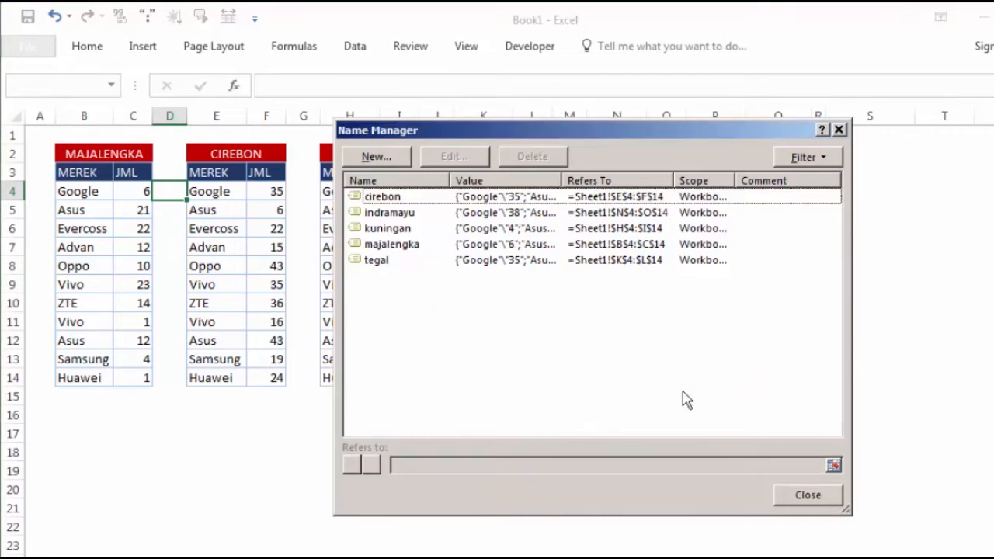
{"action": "left_click", "coordinate": [788, 487]}
{"action": "left_click", "coordinate": [606, 414]}
{"action": "left_click", "coordinate": [224, 193]}
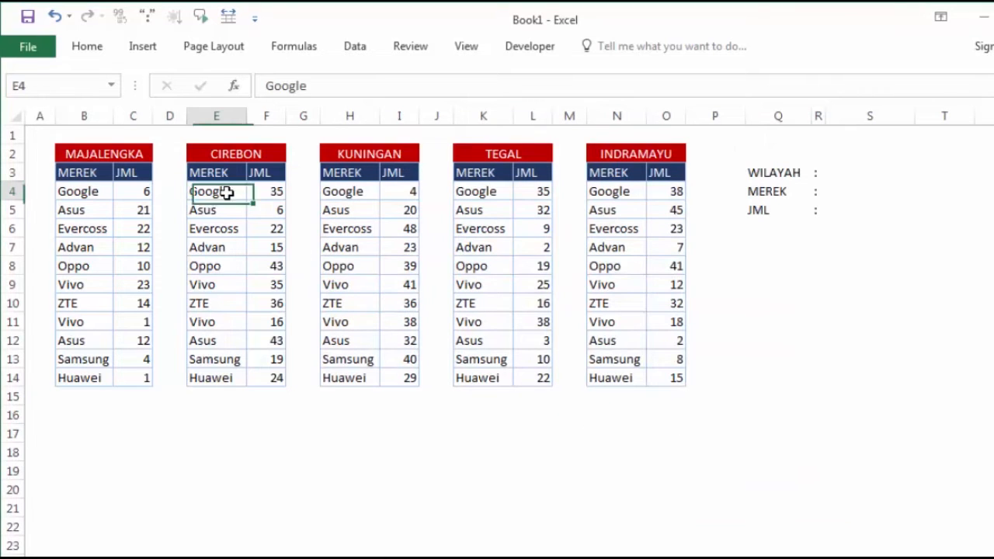
{"action": "left_click", "coordinate": [250, 320]}
{"action": "left_click", "coordinate": [466, 268]}
{"action": "left_click_drag", "start_coordinate": [768, 172], "coordinate": [815, 224]}
{"action": "left_click", "coordinate": [792, 326]}
{"action": "left_click", "coordinate": [777, 159]}
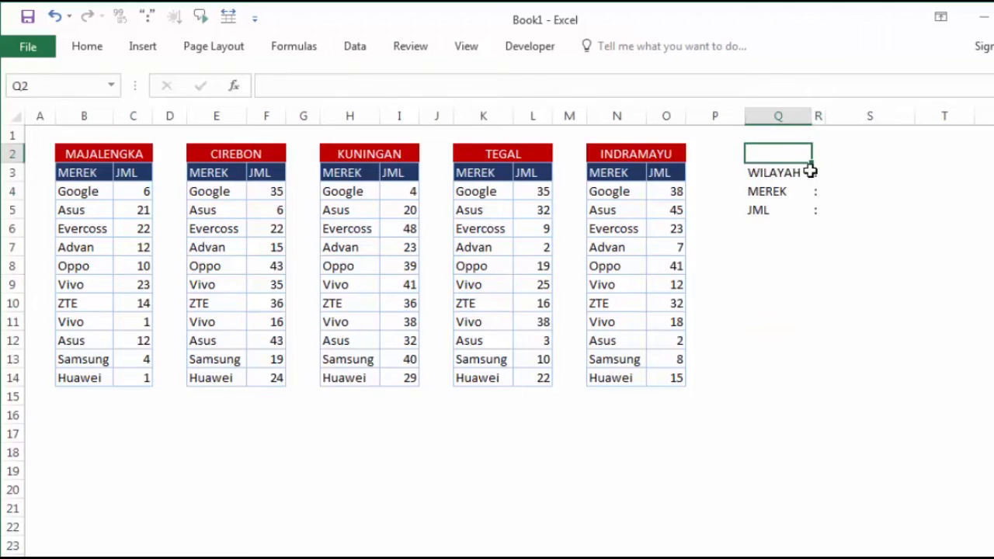
- Enter Cirebon as the WILAYAH in S3 and Vivo as the MEREK in S4
{"action": "left_click", "coordinate": [849, 174]}
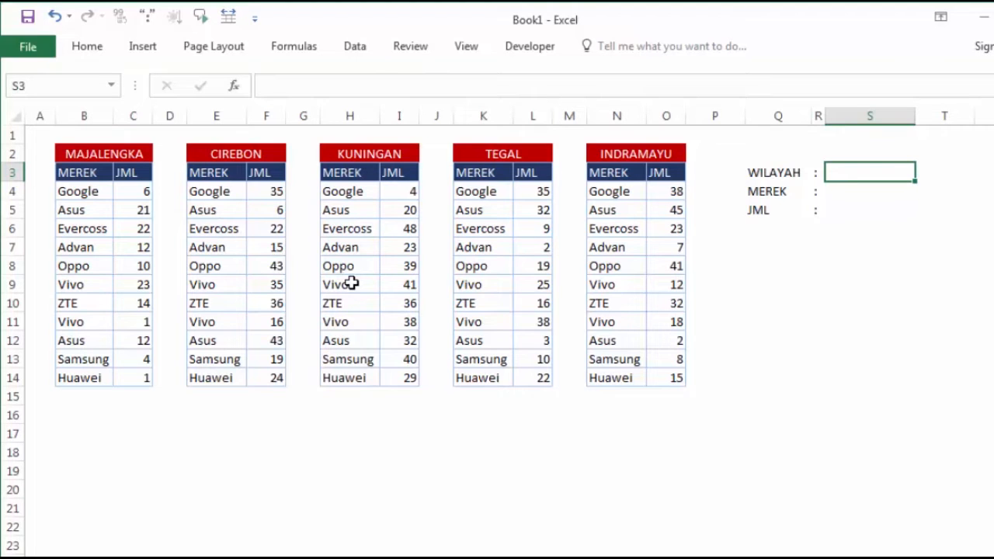
{"action": "type", "text": "Cirebo"}
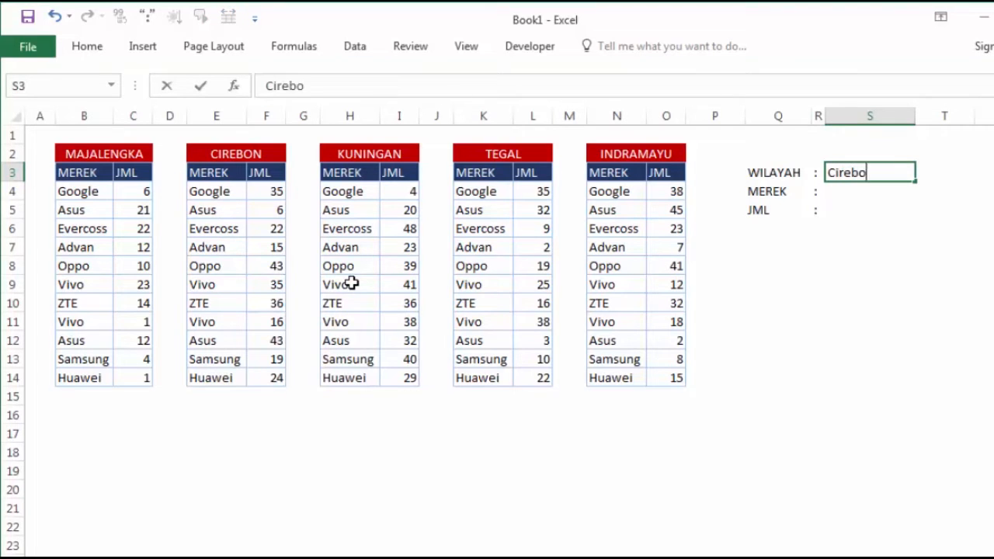
{"action": "type", "text": "n"}
{"action": "left_click", "coordinate": [546, 378]}
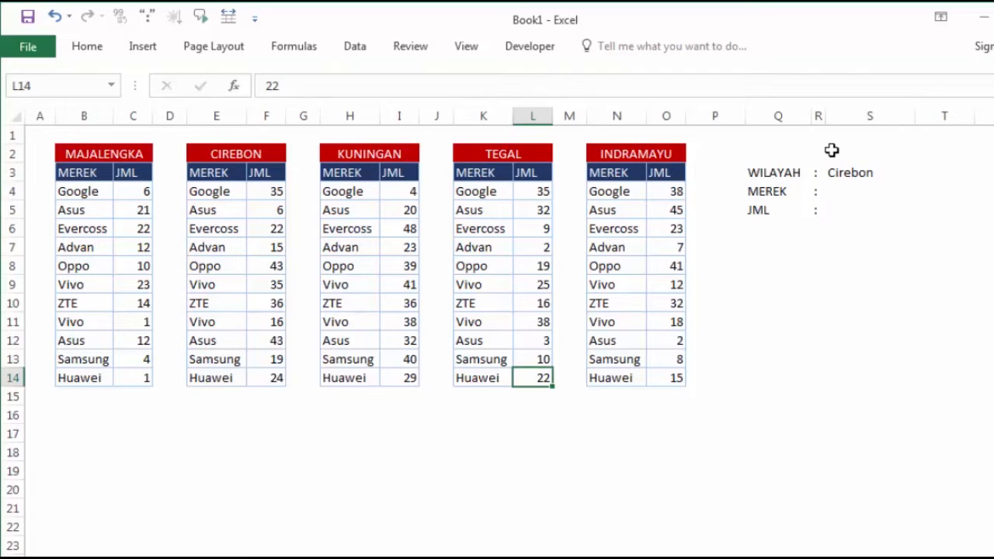
{"action": "left_click", "coordinate": [850, 172]}
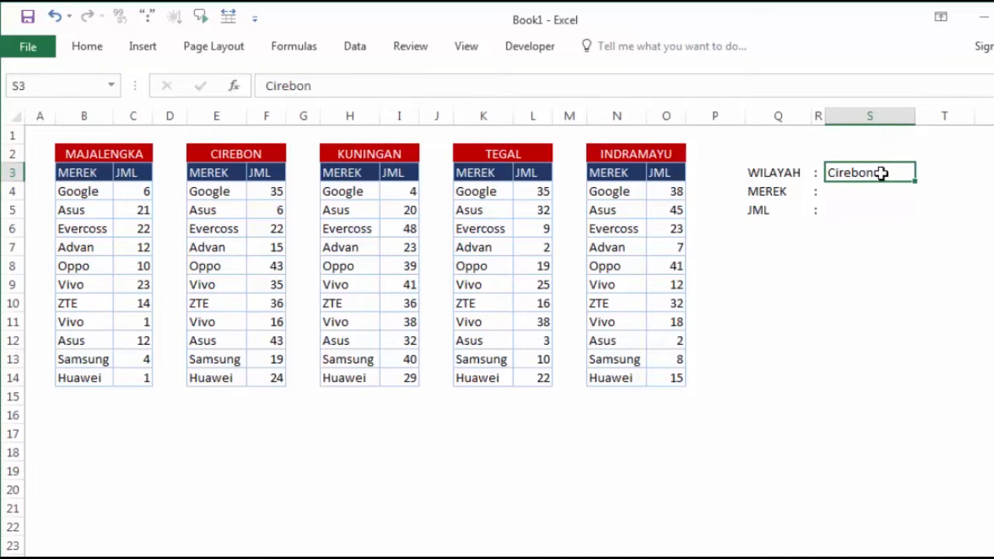
{"action": "left_click", "coordinate": [778, 192]}
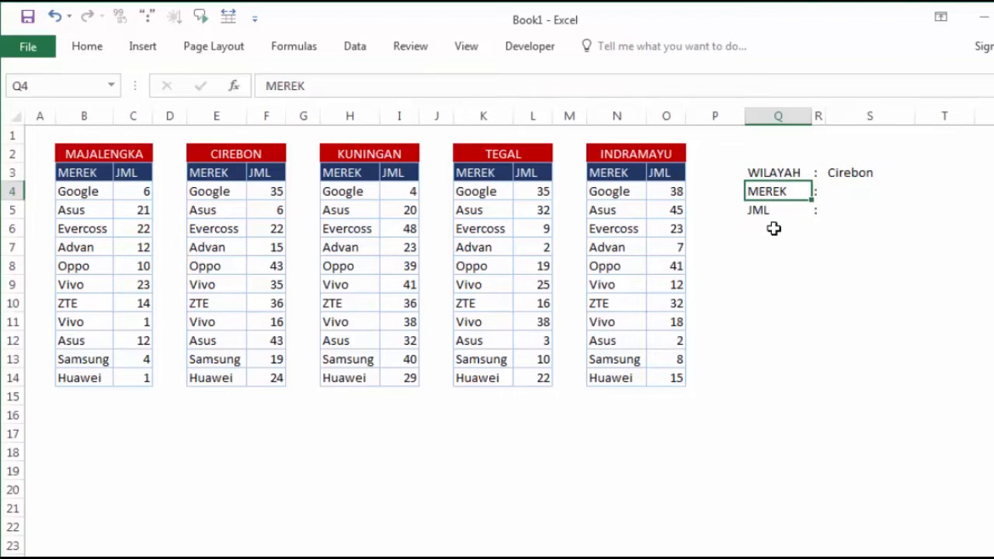
{"action": "left_click", "coordinate": [861, 194]}
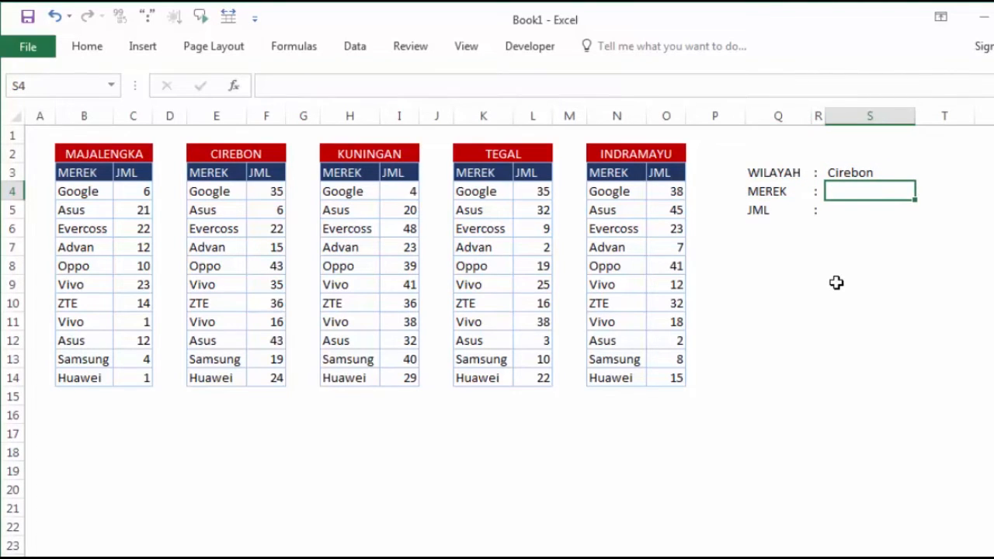
{"action": "type", "text": "Vivo"}
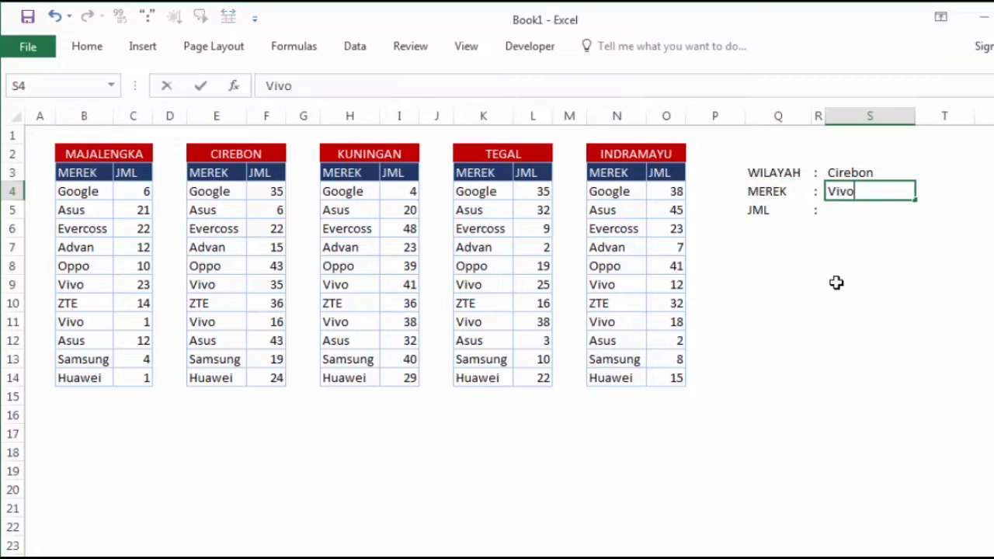
{"action": "key", "text": "Return"}
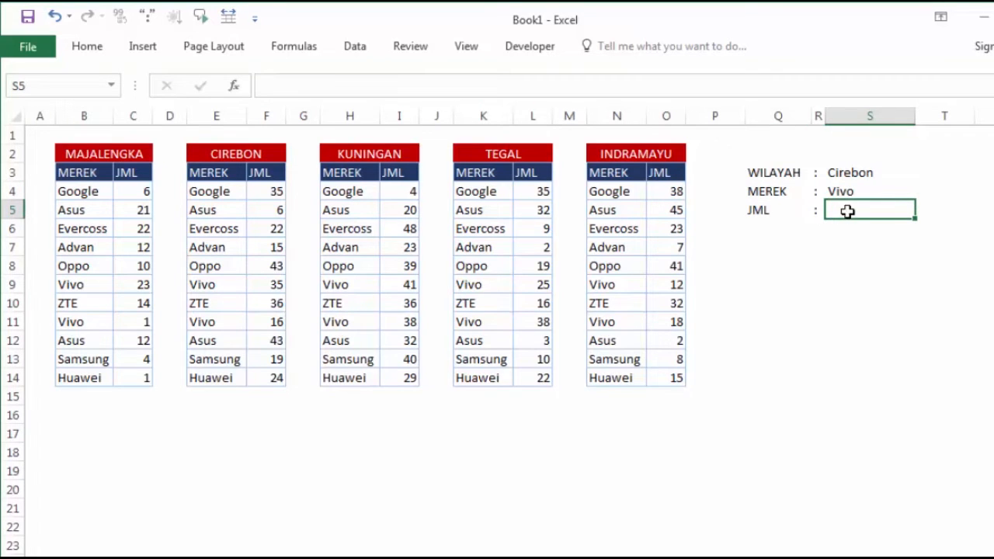
{"action": "left_click_drag", "start_coordinate": [766, 173], "coordinate": [864, 177]}
{"action": "left_click_drag", "start_coordinate": [796, 191], "coordinate": [847, 192]}
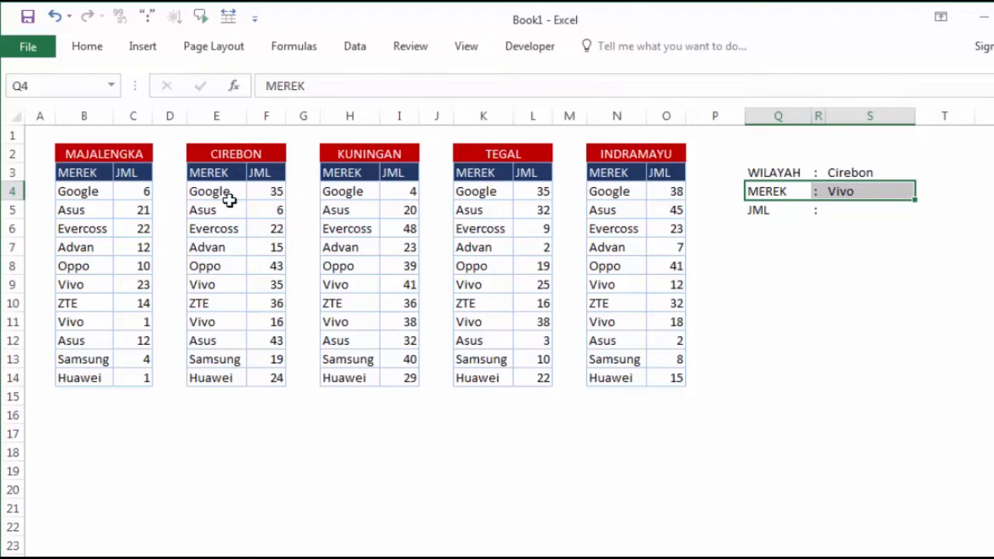
{"action": "left_click", "coordinate": [268, 284]}
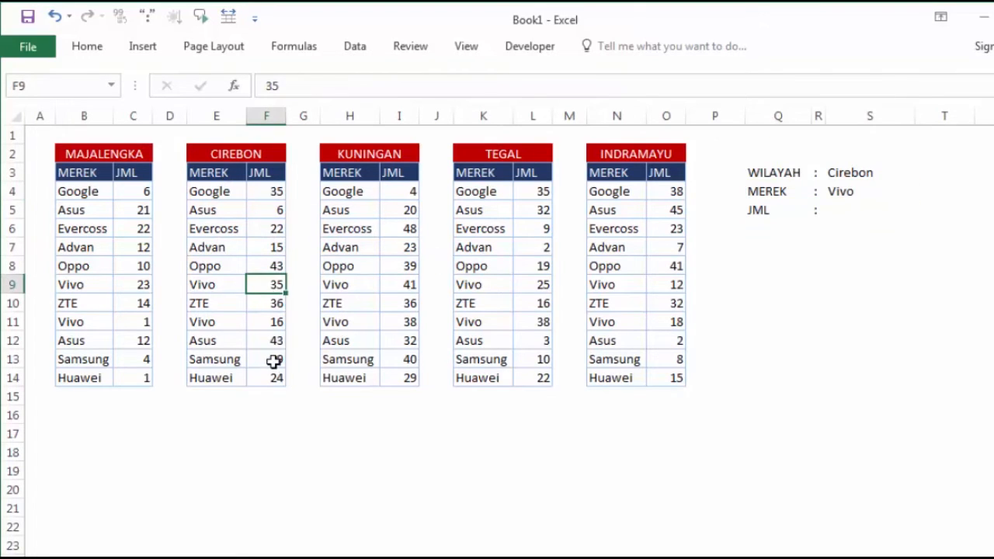
{"action": "left_click", "coordinate": [847, 211]}
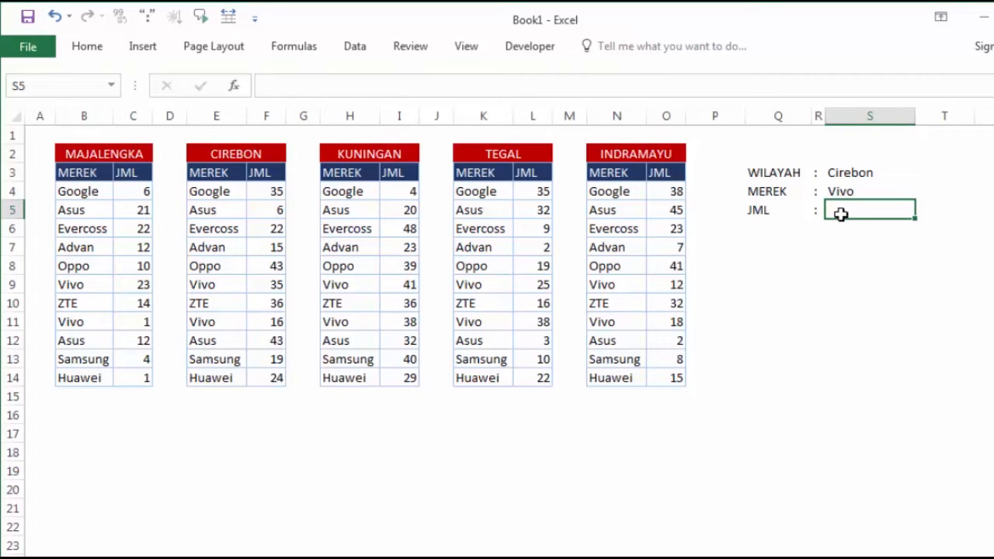
{"action": "left_click", "coordinate": [832, 251]}
- Enter =INDIRECT(S3) in the JML cell S5 and convert it to an array formula
{"action": "left_click", "coordinate": [845, 214]}
{"action": "type", "text": "="}
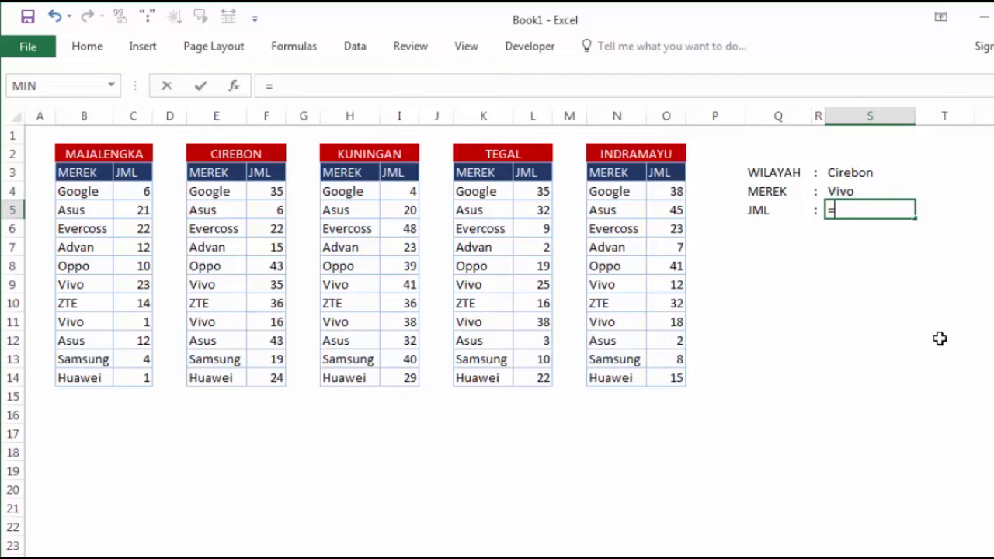
{"action": "type", "text": "in"}
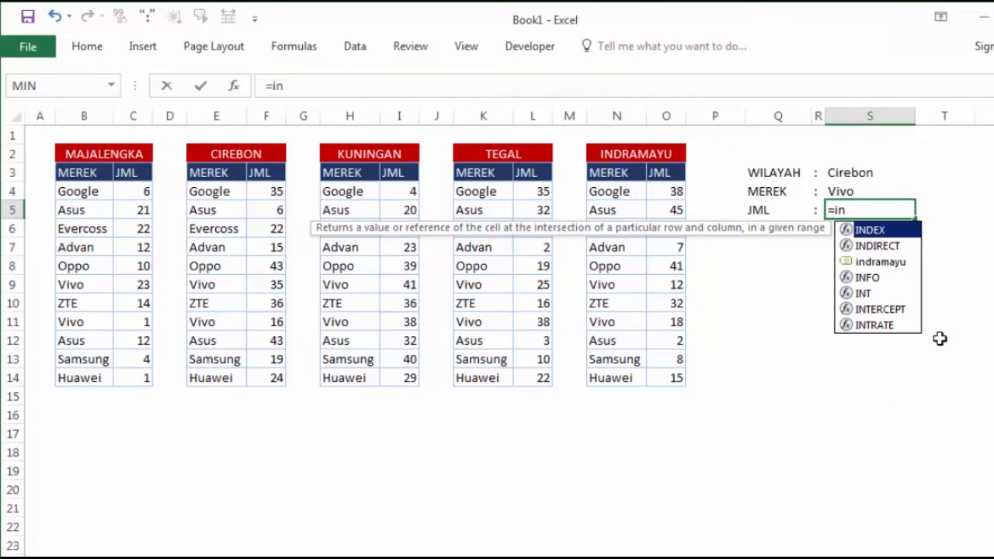
{"action": "key", "text": "Down"}
{"action": "key", "text": "Tab"}
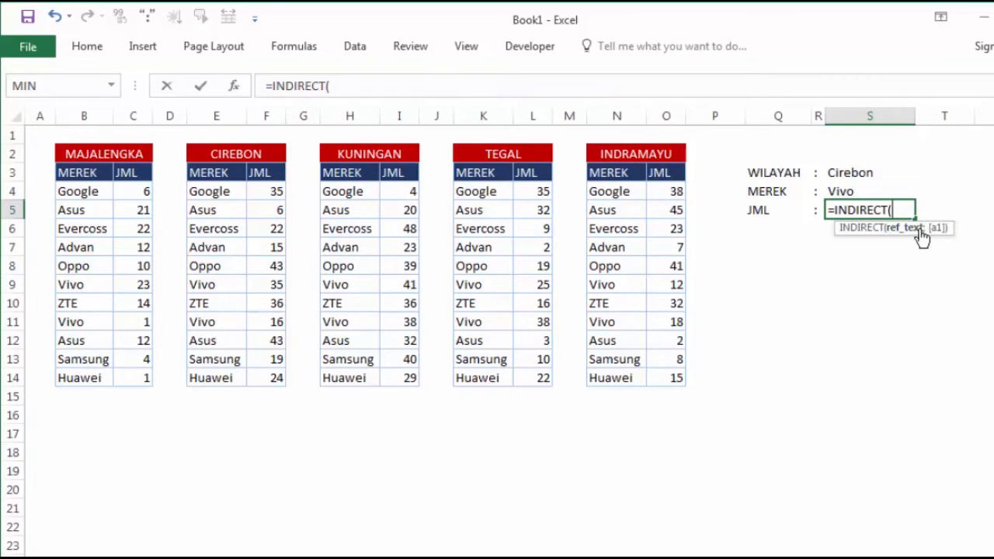
{"action": "left_click", "coordinate": [838, 171]}
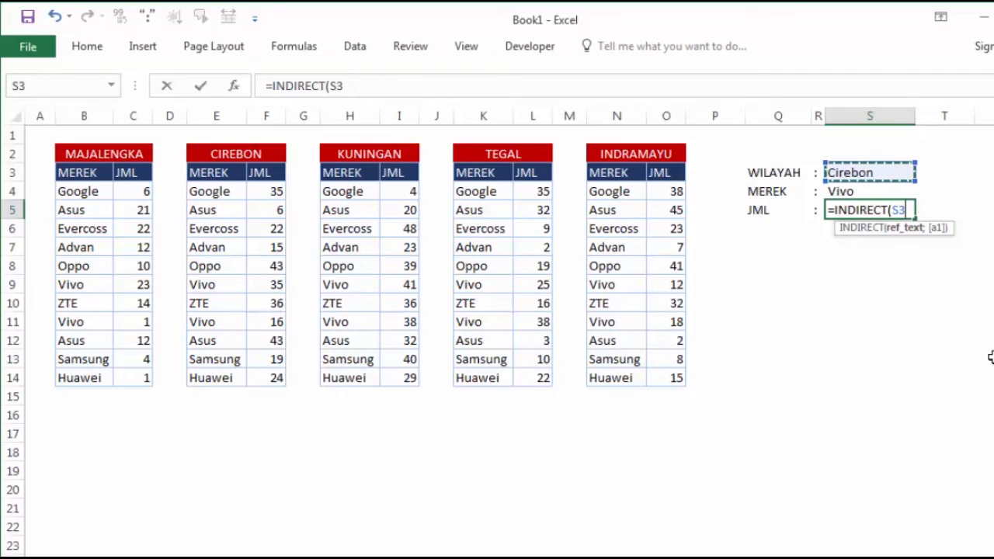
{"action": "key", "text": "Return"}
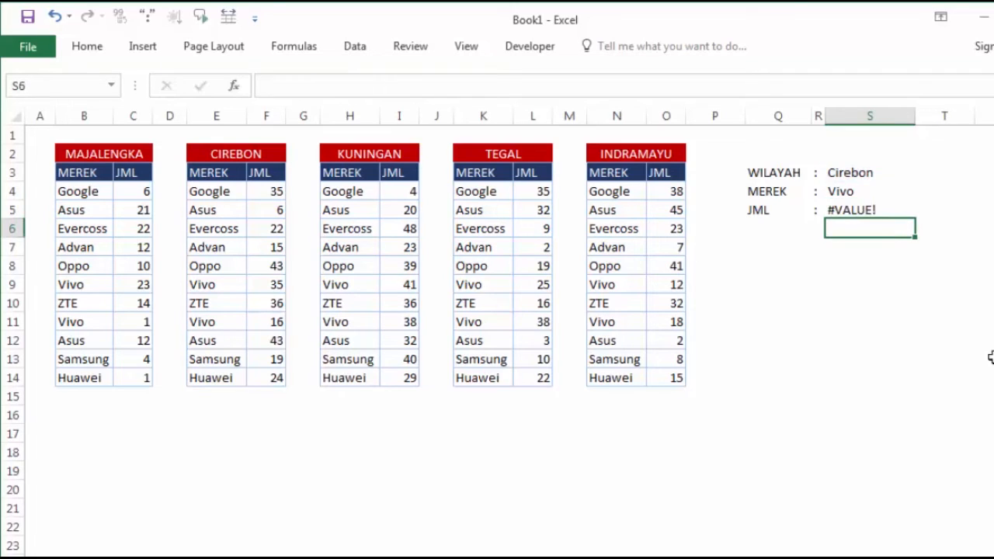
{"action": "double_click", "coordinate": [859, 210]}
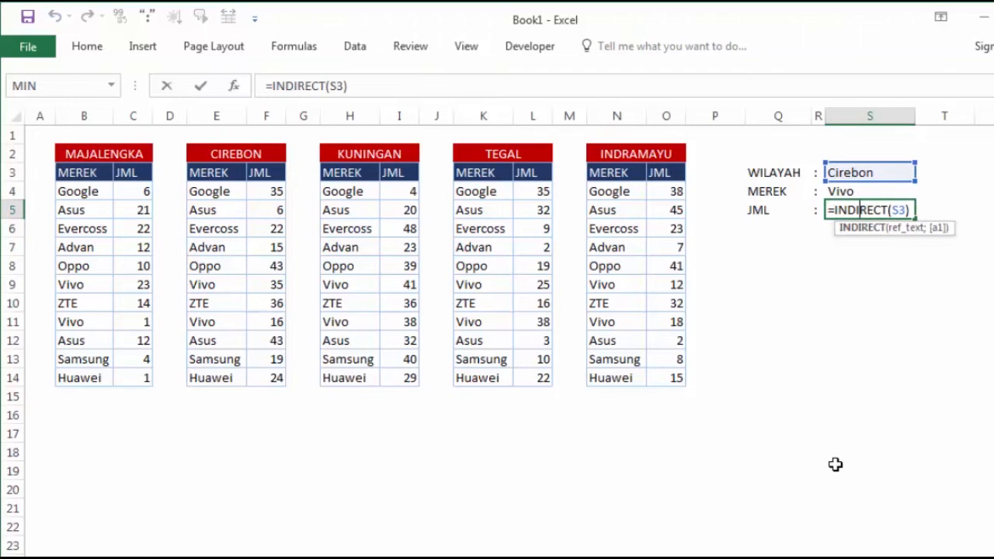
{"action": "key", "text": "ctrl+shift+Return"}
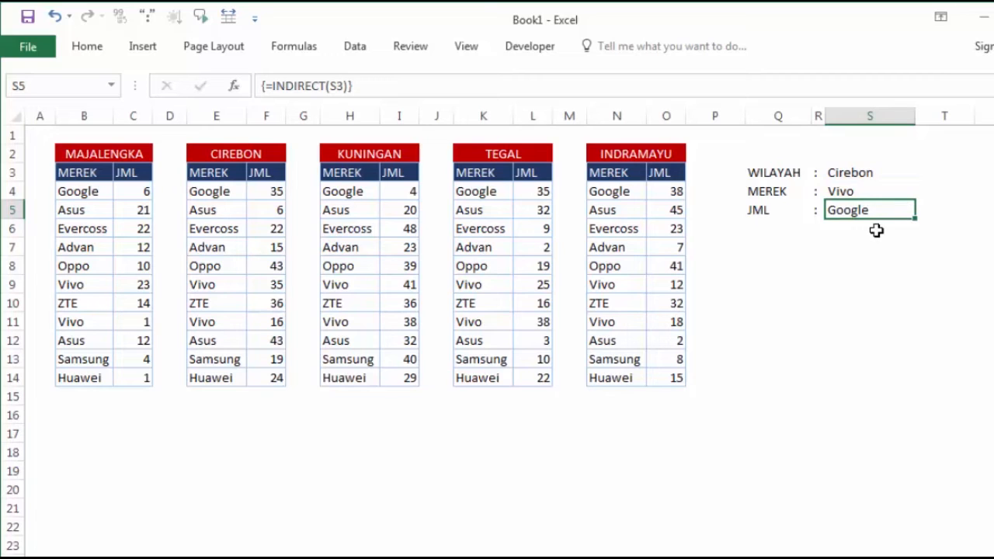
{"action": "left_click", "coordinate": [90, 197]}
{"action": "left_click", "coordinate": [207, 198]}
{"action": "left_click", "coordinate": [334, 194]}
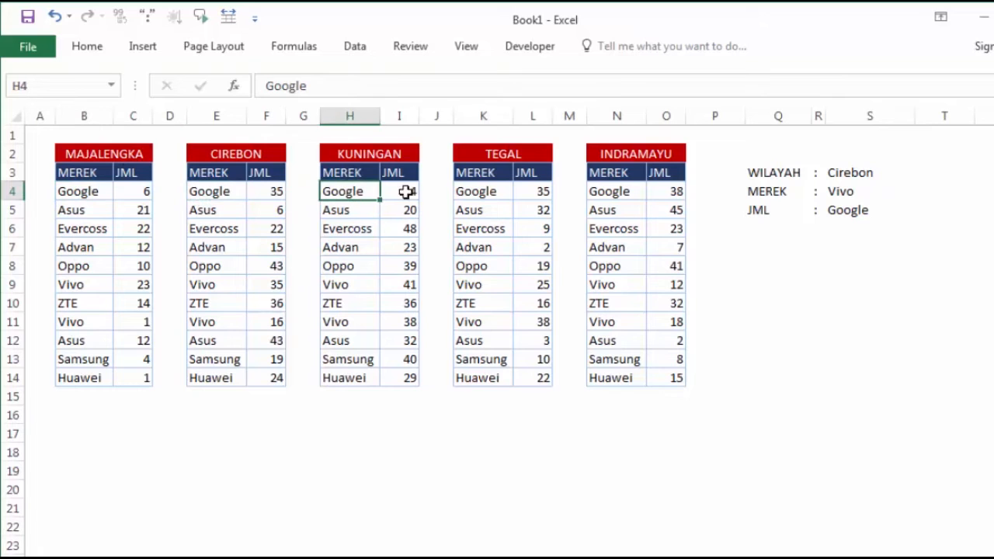
{"action": "left_click", "coordinate": [470, 191]}
{"action": "left_click", "coordinate": [628, 193]}
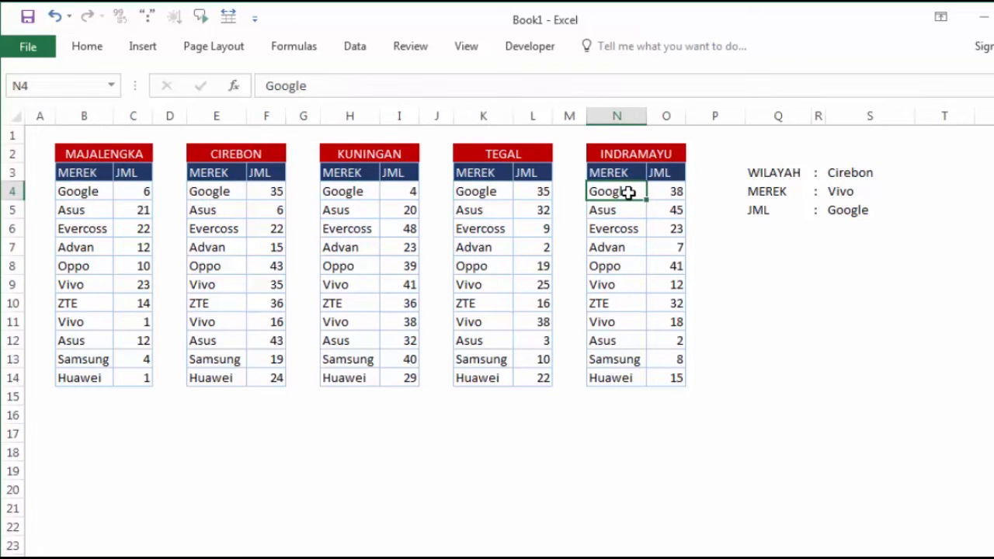
{"action": "left_click", "coordinate": [214, 192]}
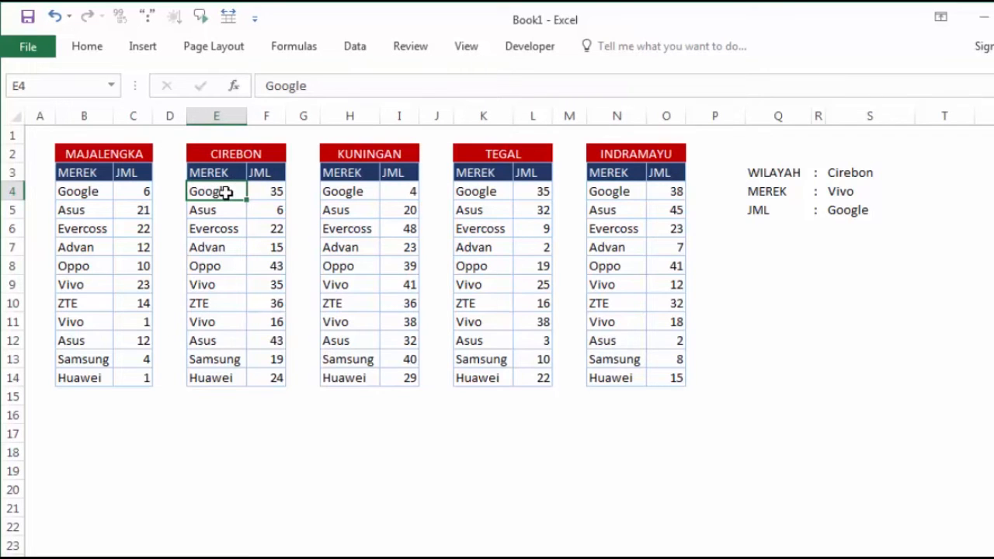
- Insert VLOOKUP before INDIRECT(S3) in the JML cell S5, with the MEREK cell S4 as the lookup value
{"action": "left_click", "coordinate": [857, 212]}
{"action": "double_click", "coordinate": [843, 211]}
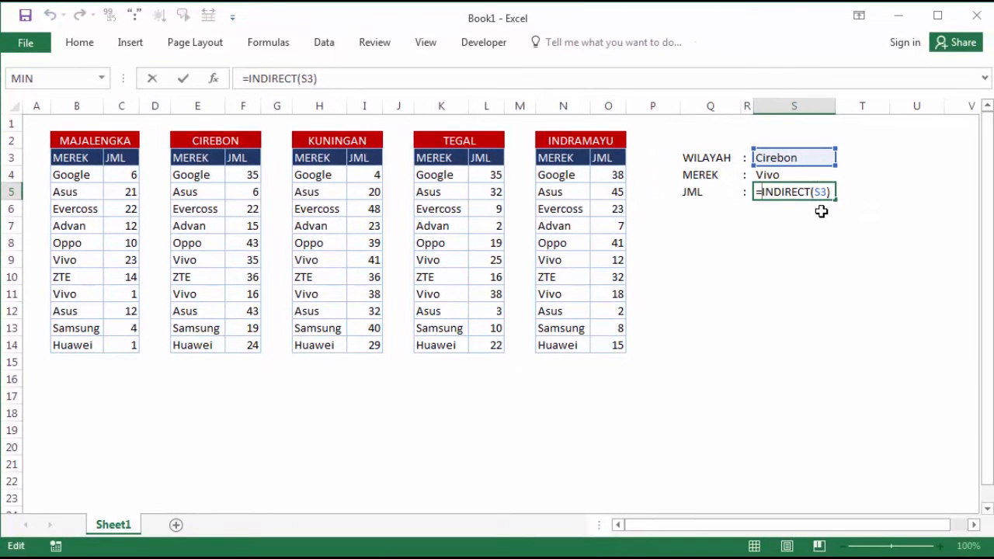
{"action": "type", "text": "vl"}
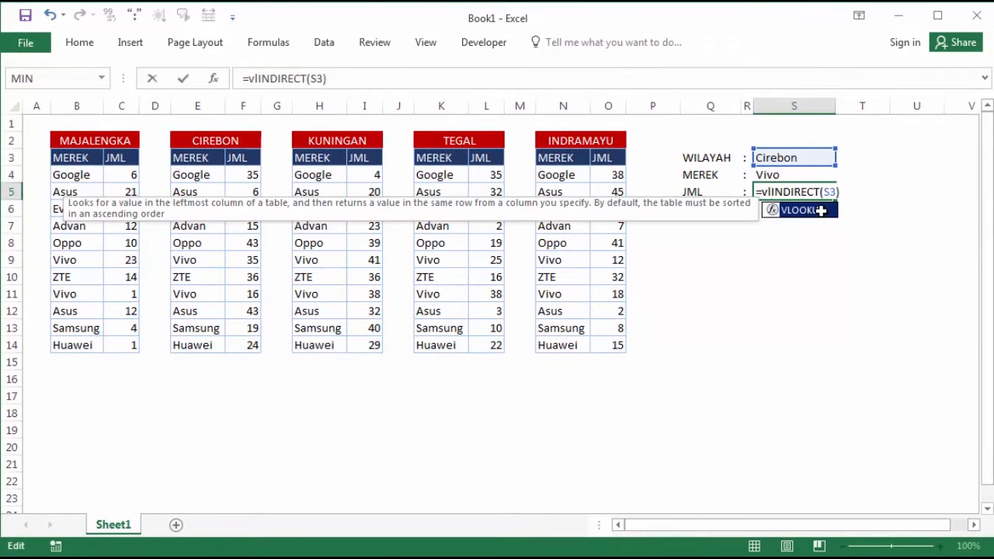
{"action": "double_click", "coordinate": [821, 210]}
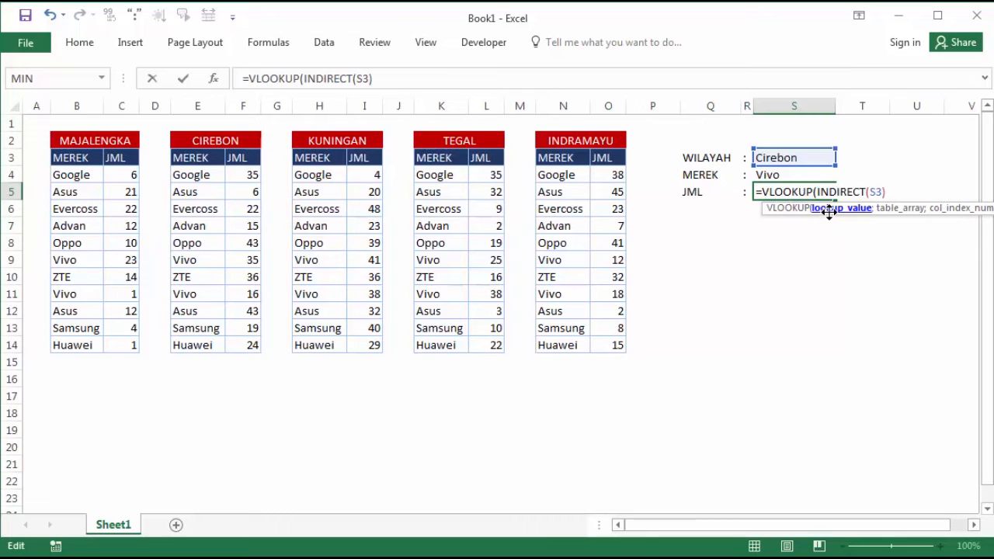
{"action": "left_click", "coordinate": [775, 173]}
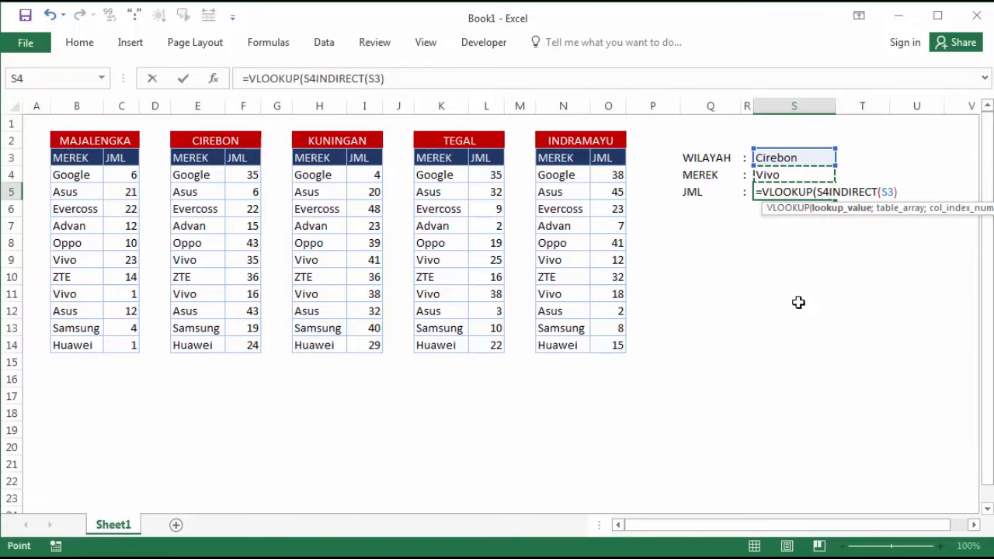
{"action": "type", "text": ";"}
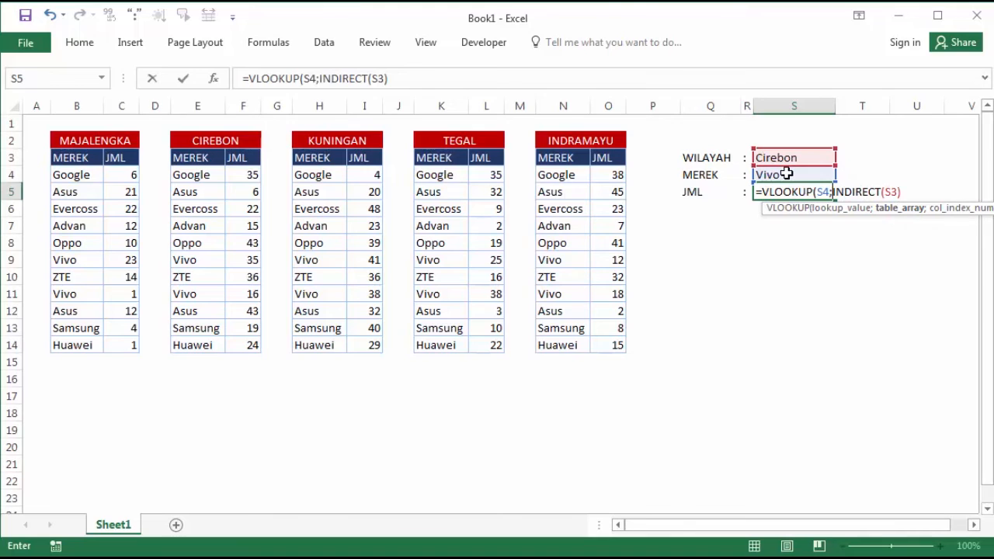
- Complete the S5 formula as =VLOOKUP(S4;INDIRECT(S3);2;0), accepting the closing-bracket correction
{"action": "left_click", "coordinate": [904, 191]}
{"action": "type", "text": ";2"}
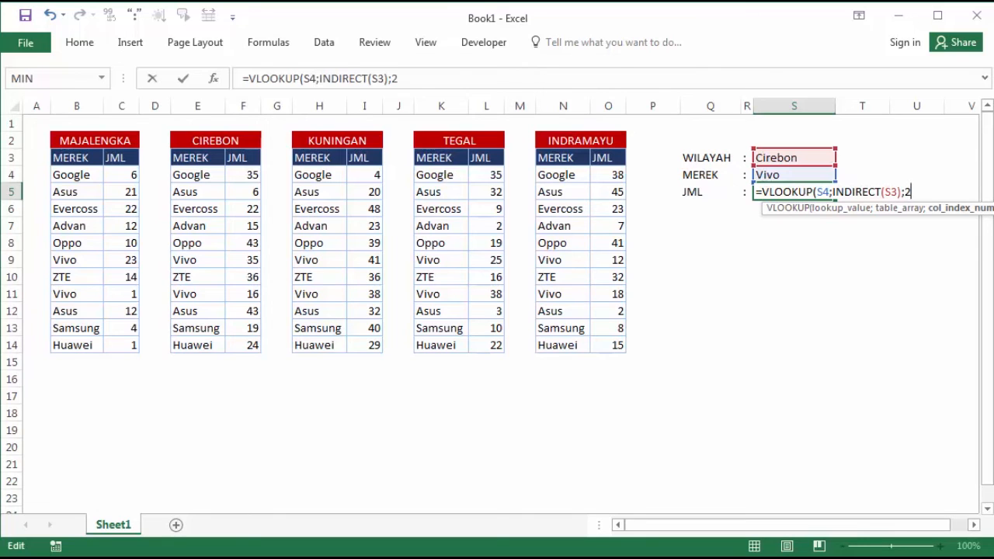
{"action": "type", "text": ";"}
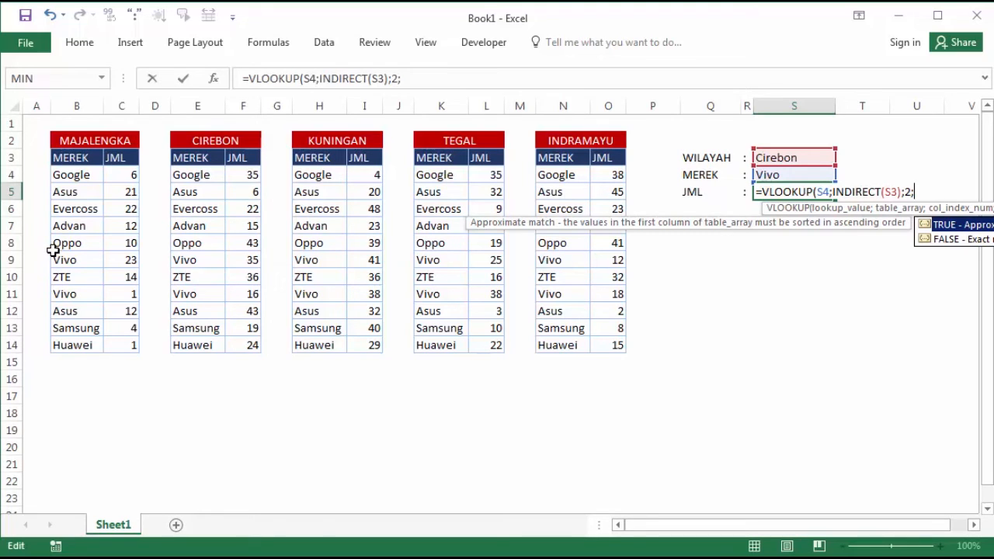
{"action": "type", "text": "0"}
{"action": "key", "text": "Return"}
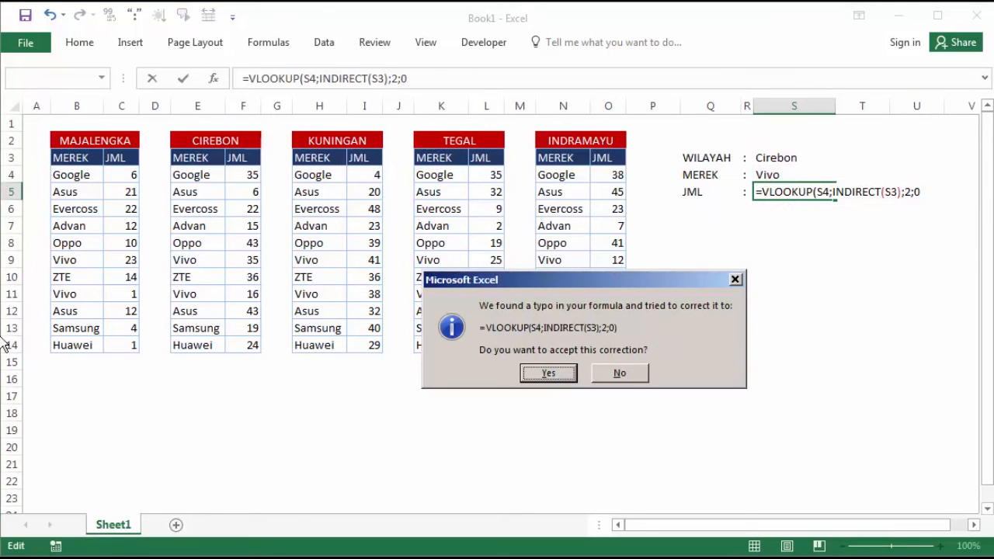
{"action": "left_click_drag", "start_coordinate": [500, 281], "coordinate": [703, 235]}
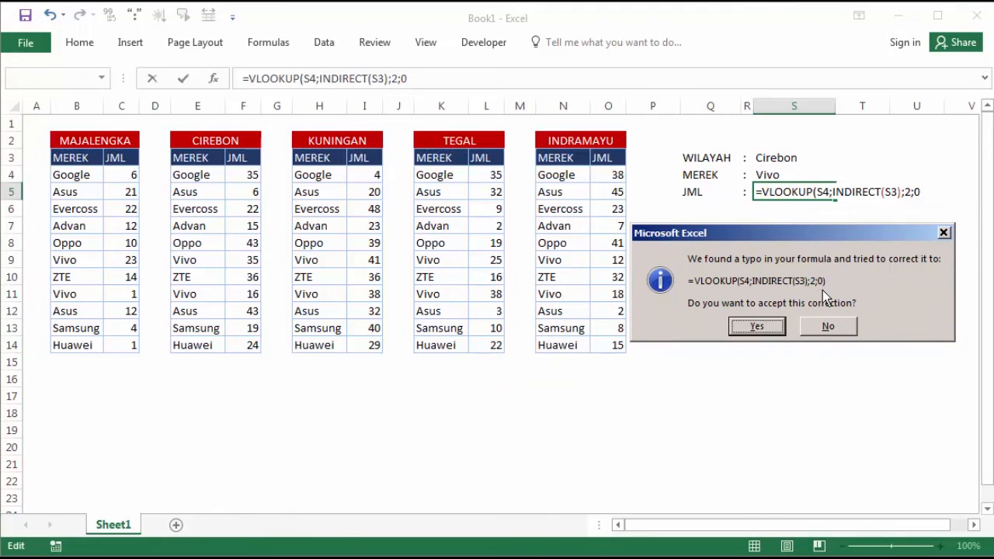
{"action": "left_click", "coordinate": [773, 329]}
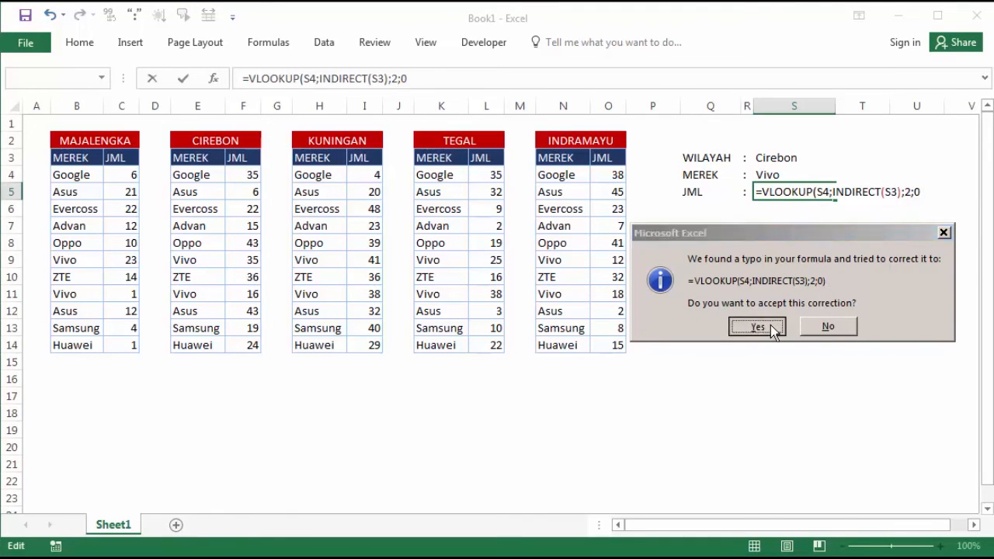
{"action": "left_click", "coordinate": [770, 325]}
- Compare the JML result in S5 with the first Vivo row of the CIREBON table
{"action": "left_click", "coordinate": [765, 192]}
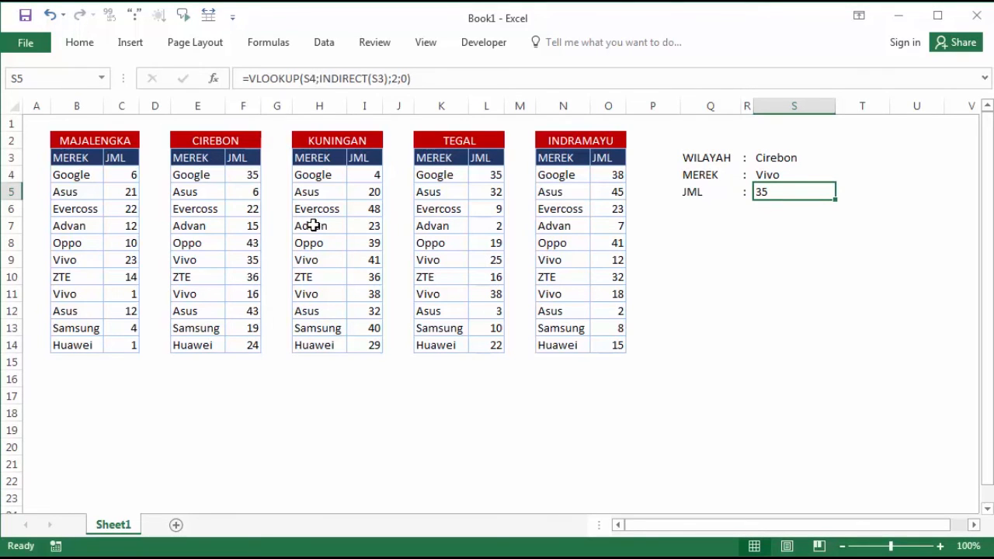
{"action": "left_click", "coordinate": [209, 143]}
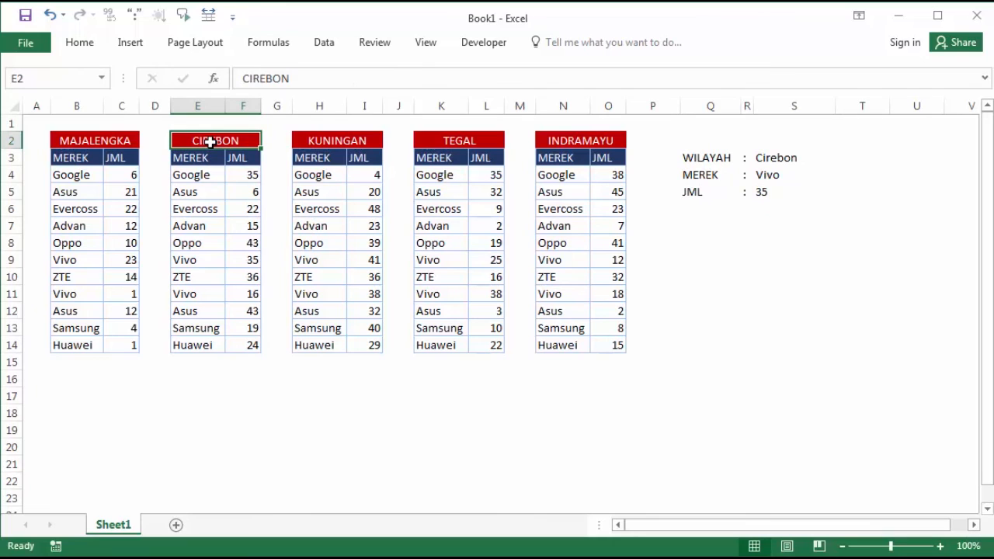
{"action": "left_click", "coordinate": [189, 262]}
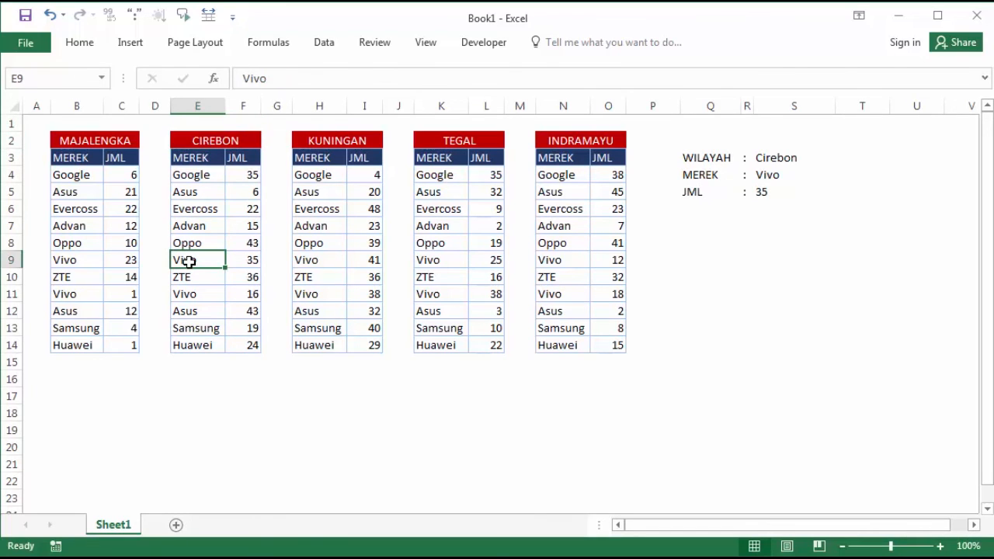
{"action": "left_click_drag", "start_coordinate": [191, 262], "coordinate": [242, 262]}
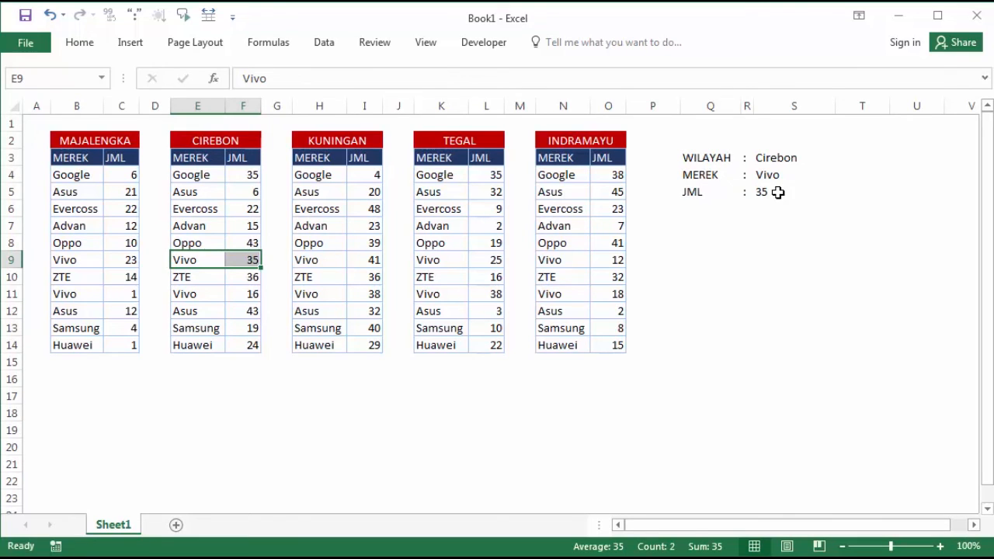
- Change the WILAYAH in S3 to Tegal and compare the JML result with the first Vivo row of the TEGAL table
{"action": "left_click", "coordinate": [786, 157]}
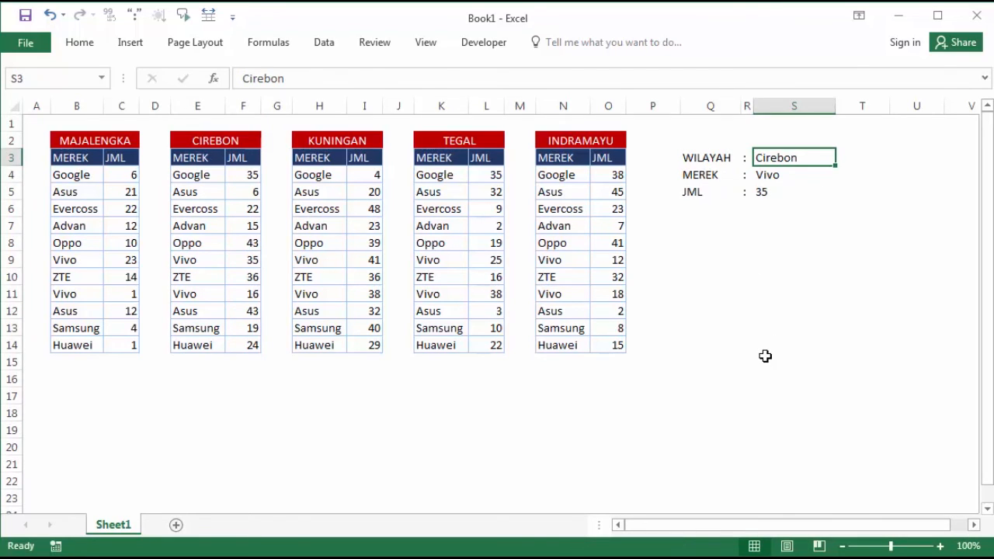
{"action": "type", "text": "Tegal"}
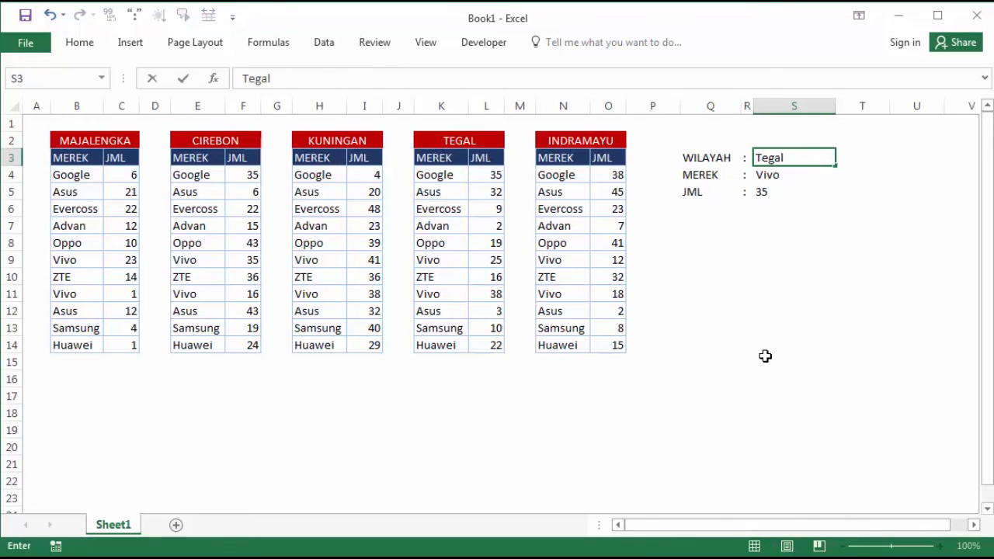
{"action": "key", "text": "Return"}
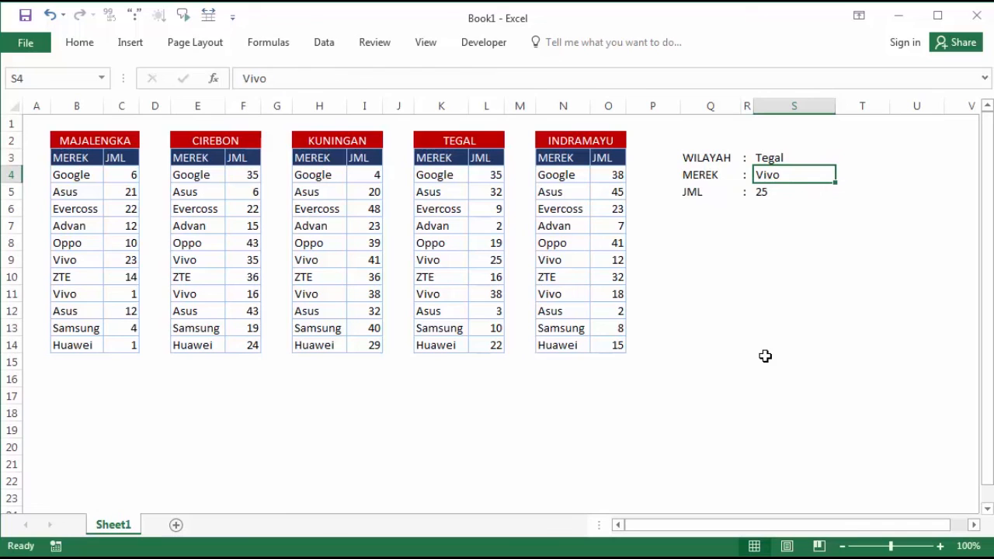
{"action": "left_click", "coordinate": [448, 140]}
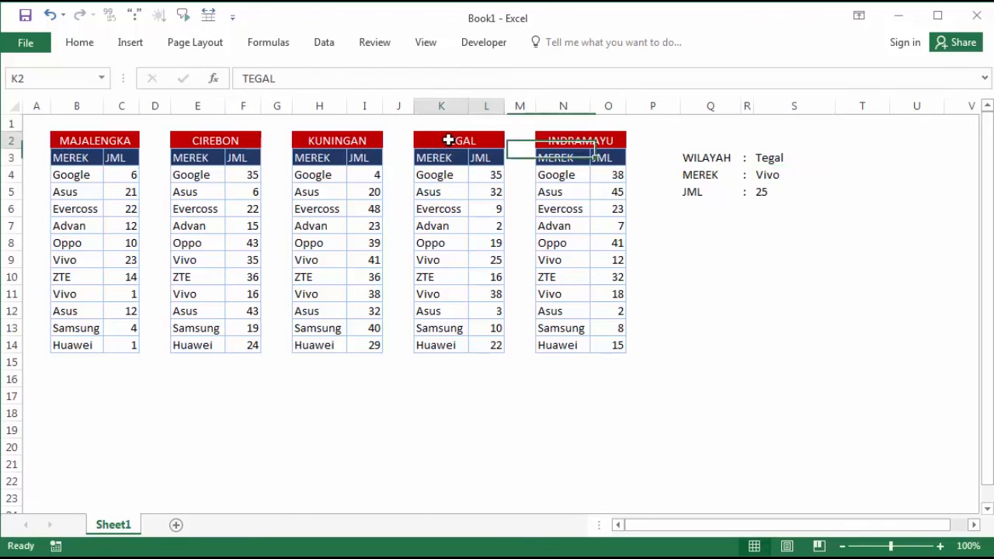
{"action": "left_click", "coordinate": [434, 259]}
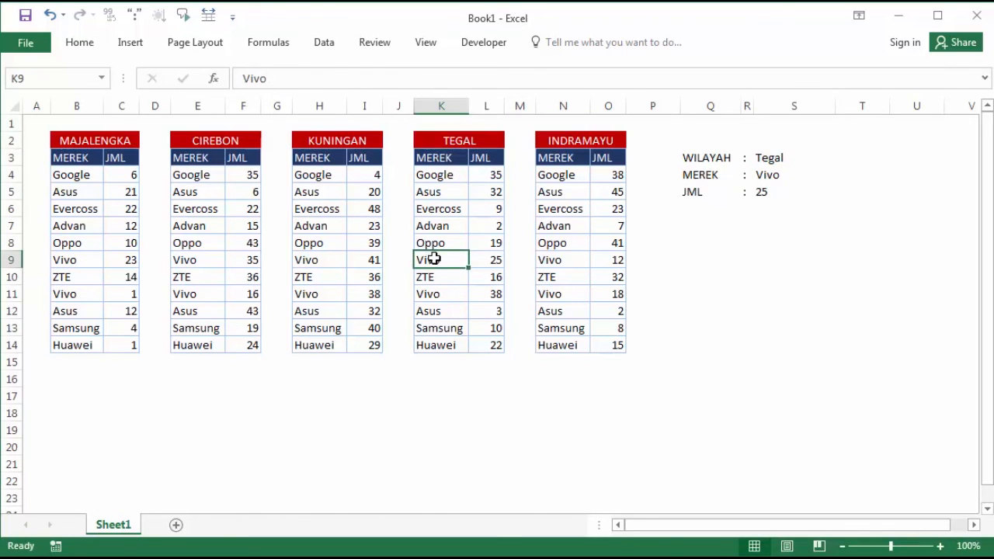
{"action": "left_click_drag", "start_coordinate": [433, 259], "coordinate": [487, 262]}
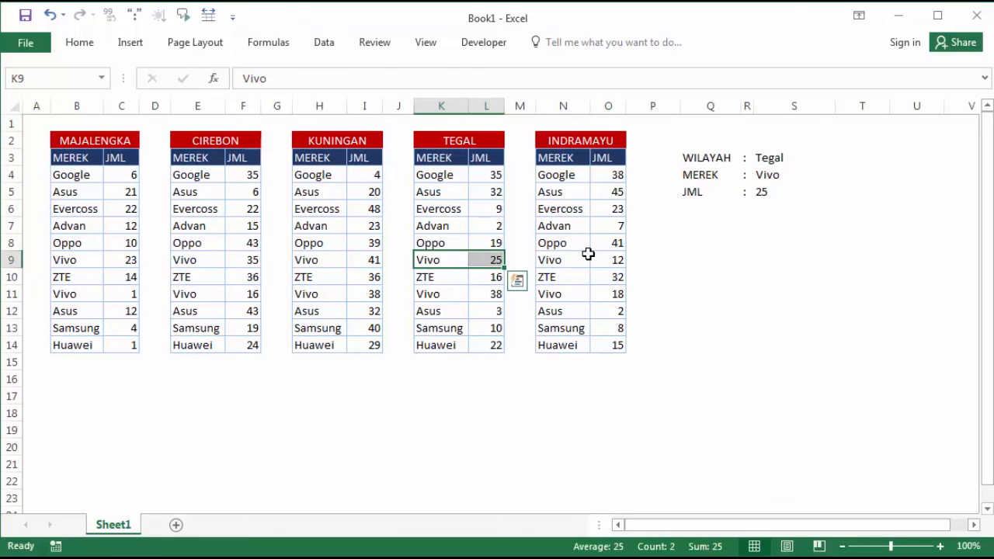
{"action": "left_click", "coordinate": [734, 262]}
- Change the WILAYAH in S3 to Majalengka and compare the JML result with the first Vivo row of the MAJALENGKA table
{"action": "left_click", "coordinate": [775, 159]}
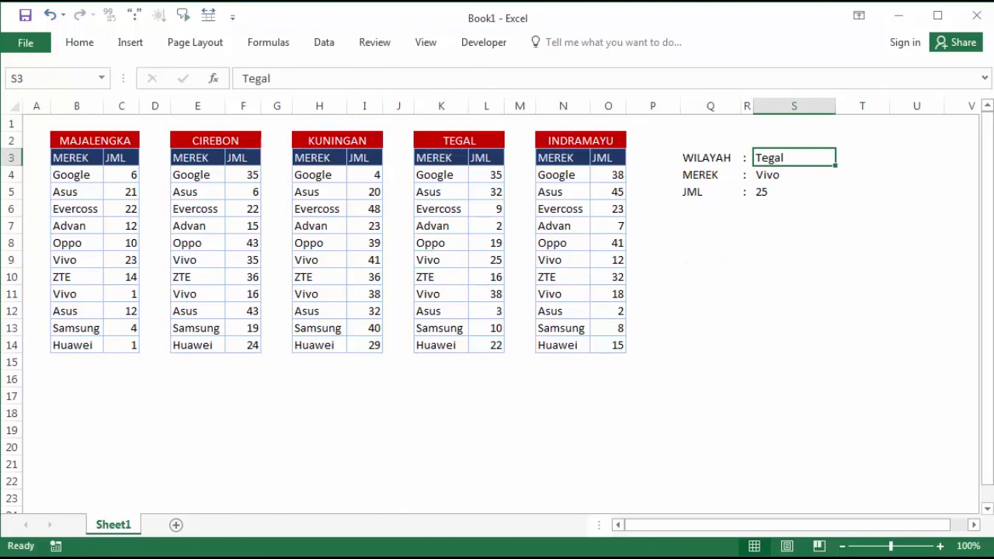
{"action": "type", "text": "MAjale"}
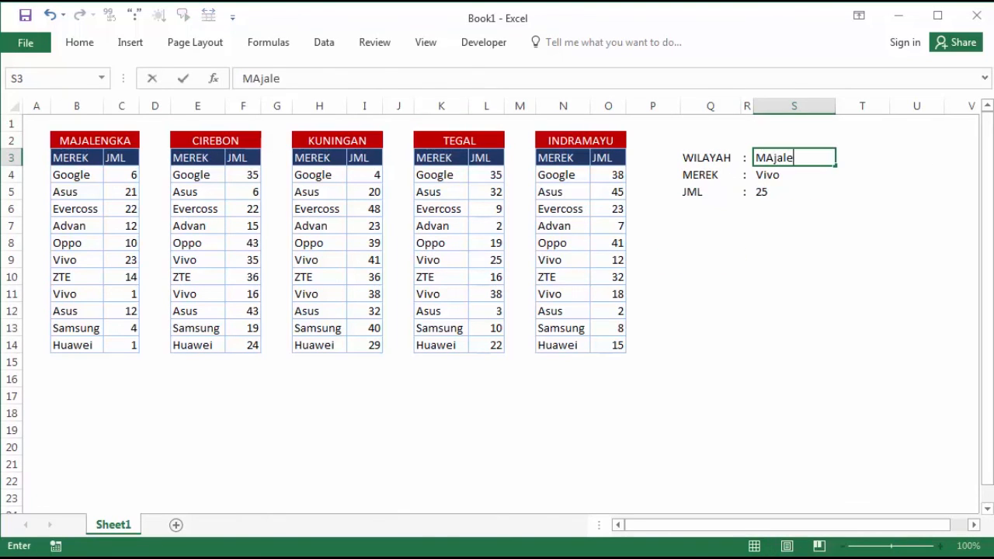
{"action": "type", "text": "ngka"}
{"action": "key", "text": "Return"}
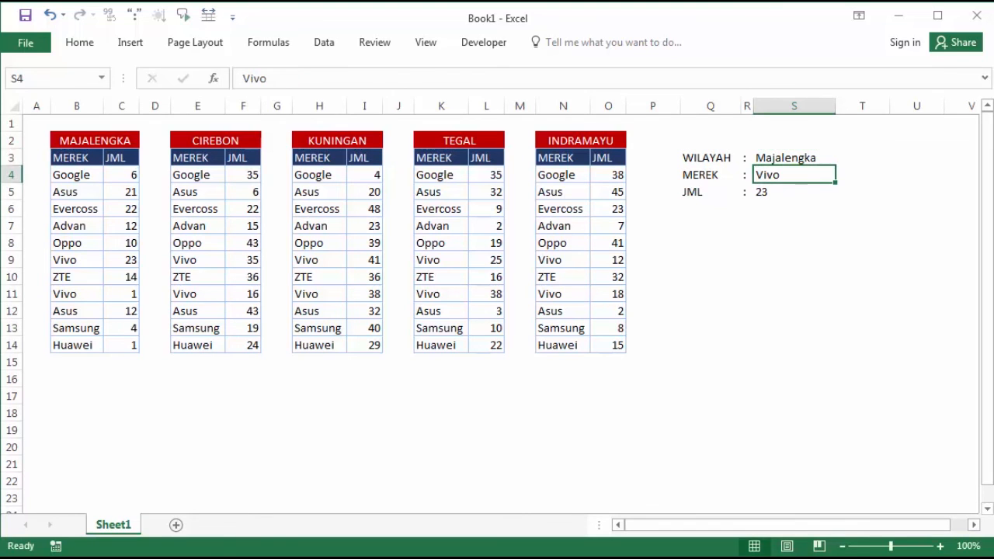
{"action": "left_click", "coordinate": [775, 186]}
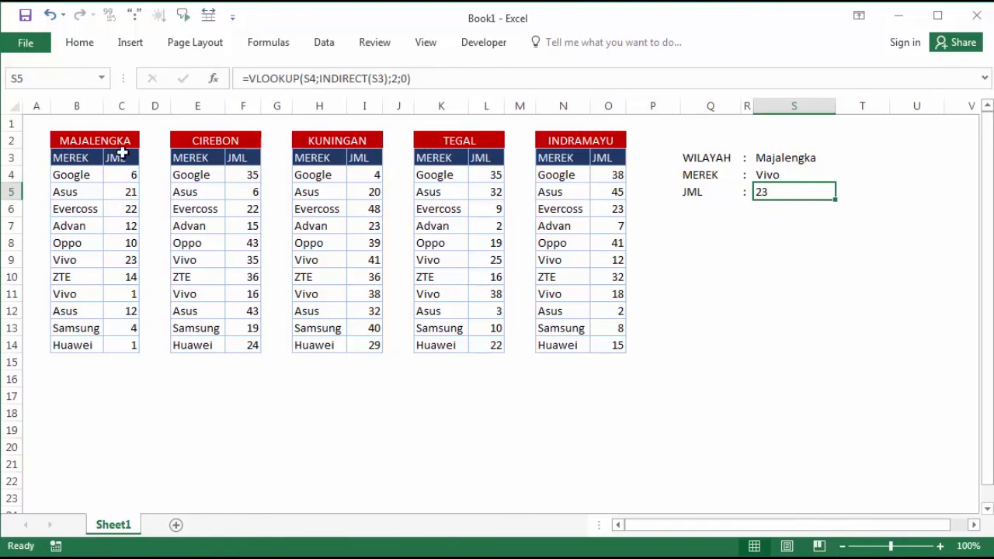
{"action": "left_click", "coordinate": [76, 139]}
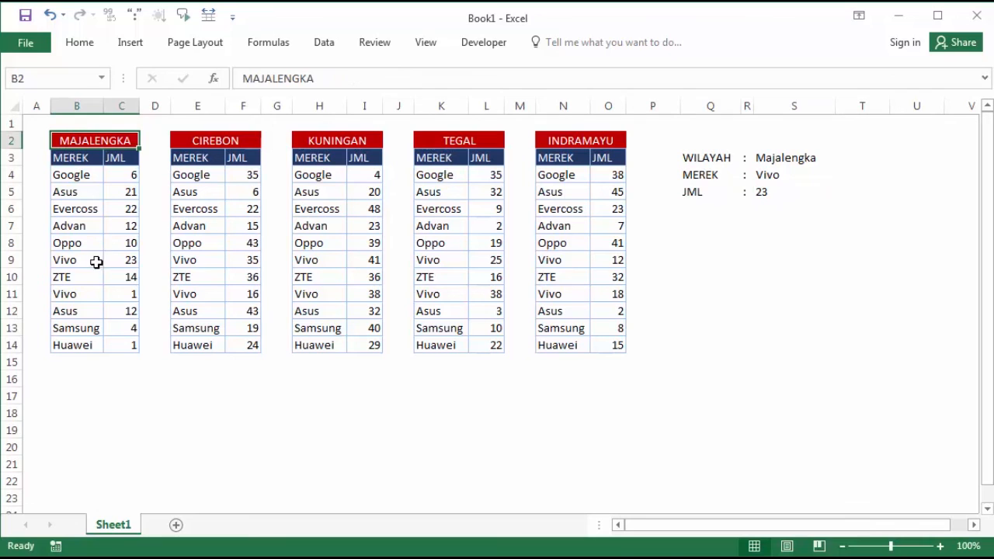
{"action": "left_click_drag", "start_coordinate": [96, 261], "coordinate": [131, 261]}
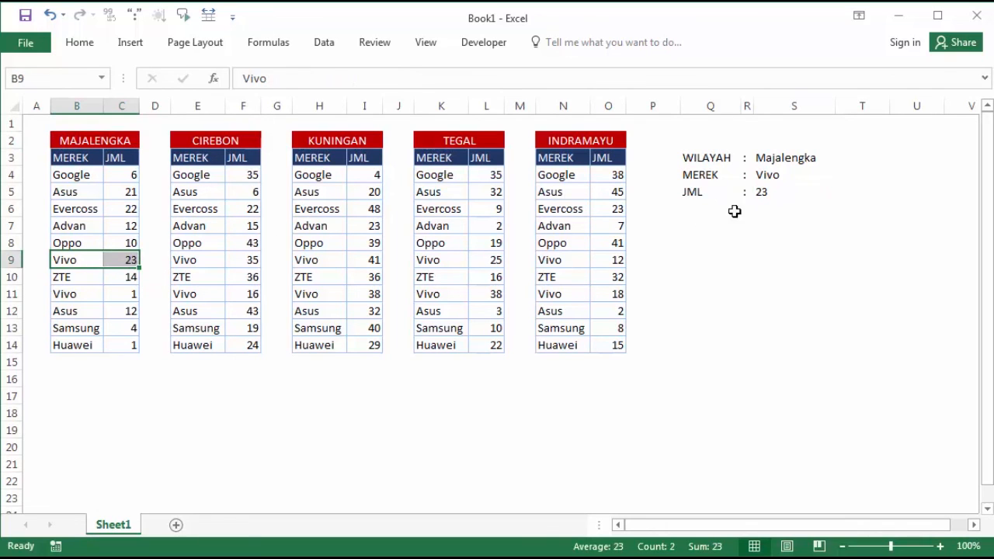
- Change the MEREK in S4 to Samsung and compare the JML result with the Samsung row of the MAJALENGKA table
{"action": "left_click", "coordinate": [788, 175]}
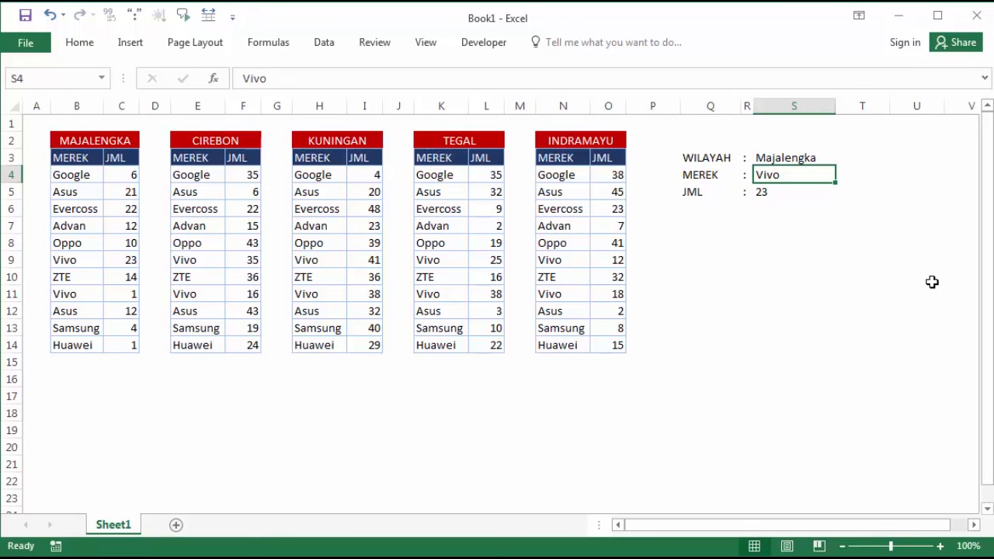
{"action": "type", "text": "Samsung"}
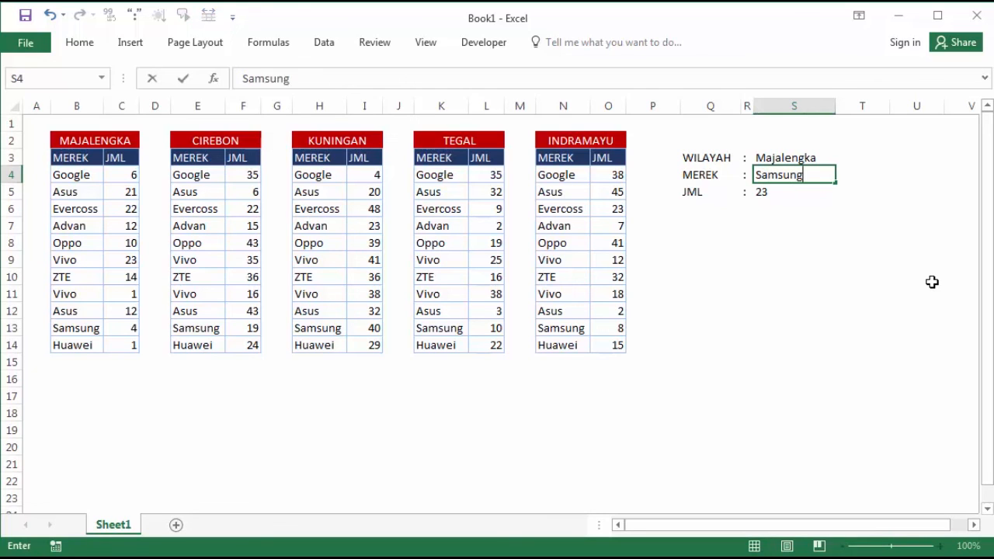
{"action": "key", "text": "Return"}
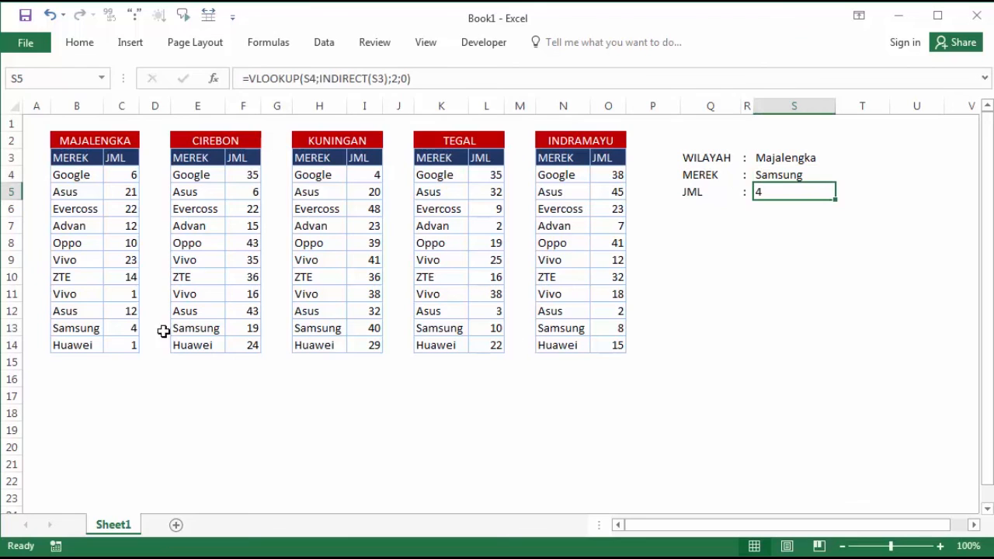
{"action": "left_click", "coordinate": [87, 325]}
{"action": "left_click_drag", "start_coordinate": [87, 324], "coordinate": [139, 328]}
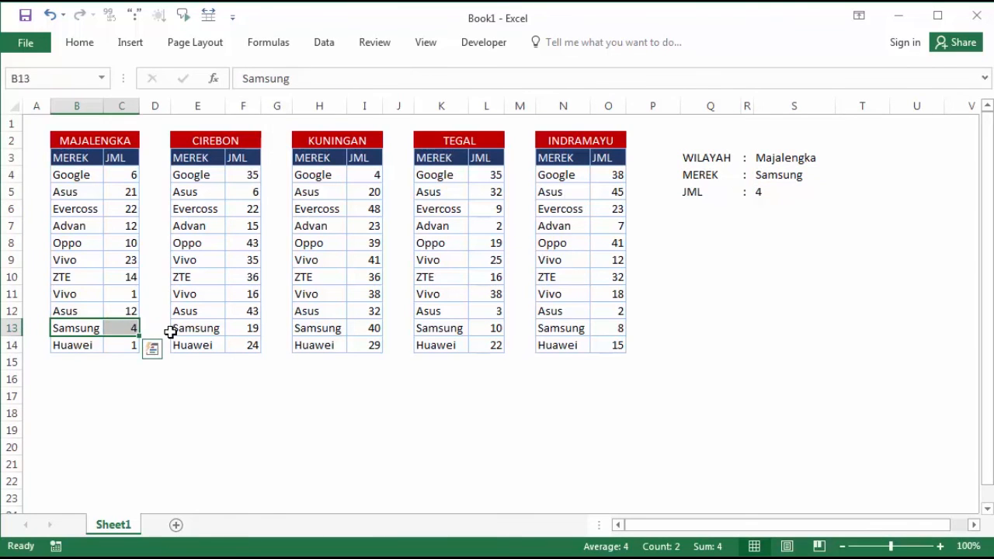
- Set the WILAYAH in S3 to Tegal and check the S5 result against the Samsung row of the TEGAL table
{"action": "left_click", "coordinate": [773, 175]}
{"action": "left_click", "coordinate": [793, 156]}
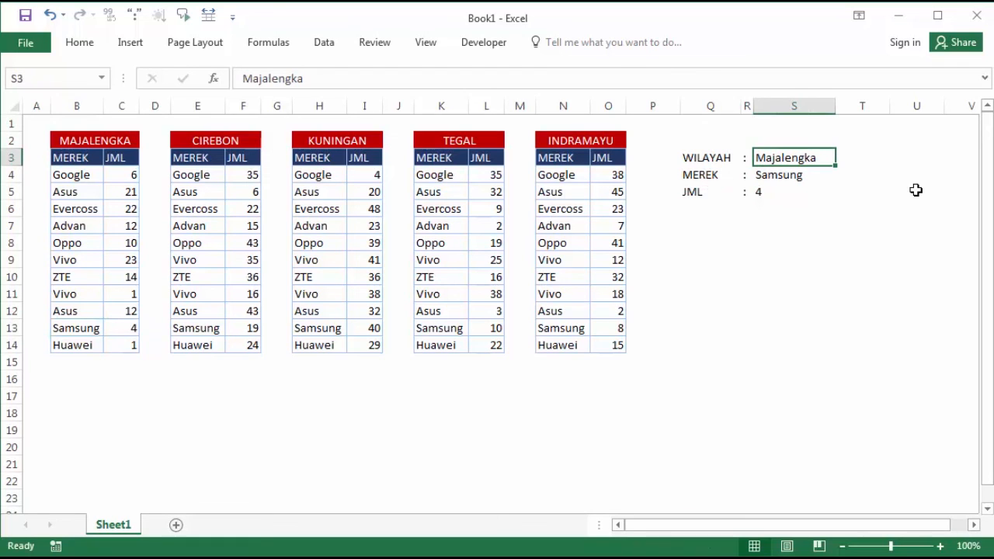
{"action": "type", "text": "Tegal"}
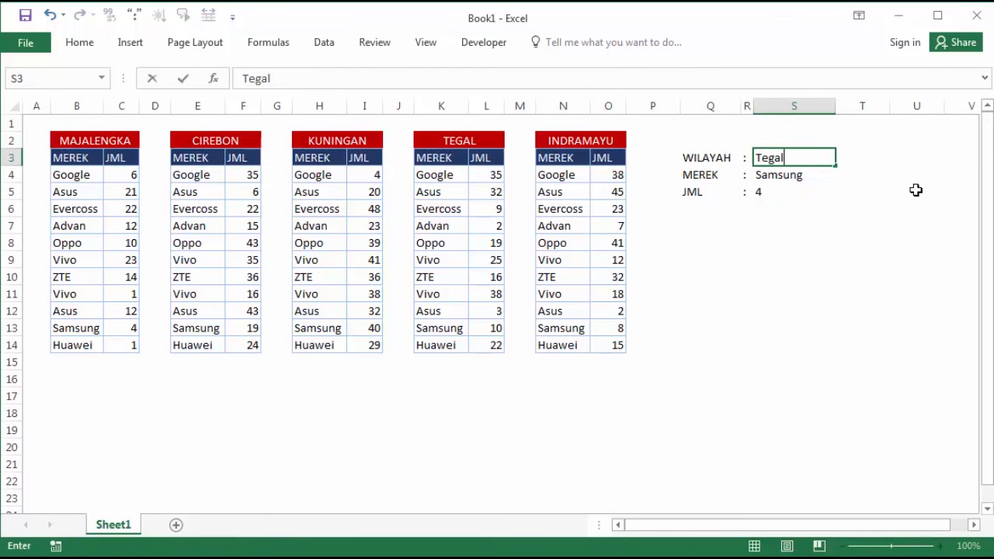
{"action": "key", "text": "Return"}
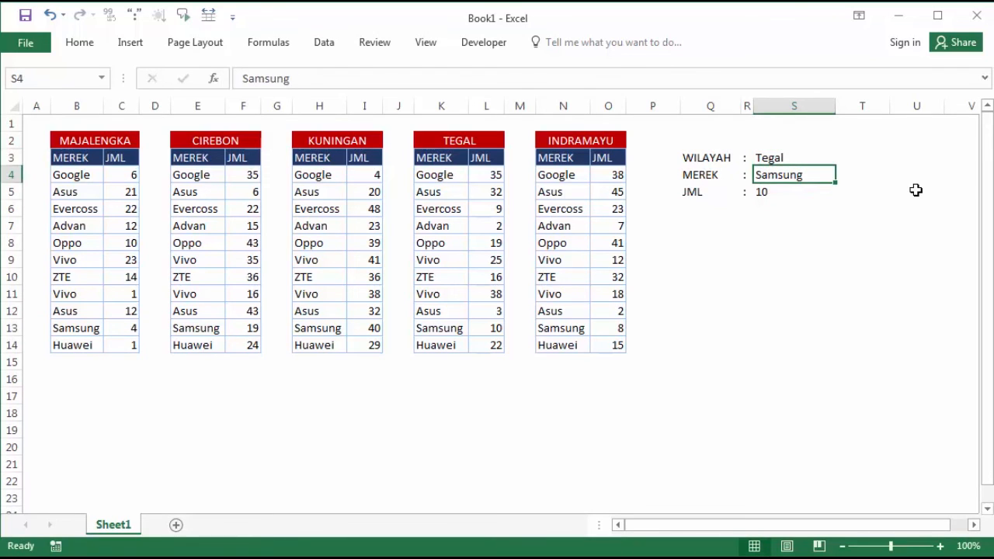
{"action": "left_click", "coordinate": [470, 137]}
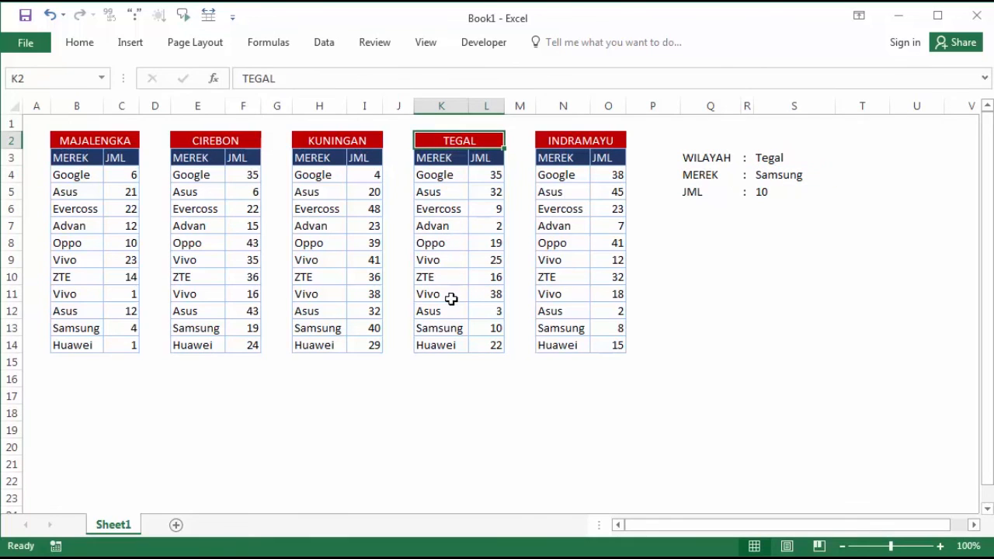
{"action": "left_click_drag", "start_coordinate": [452, 326], "coordinate": [486, 324]}
{"action": "left_click", "coordinate": [821, 246]}
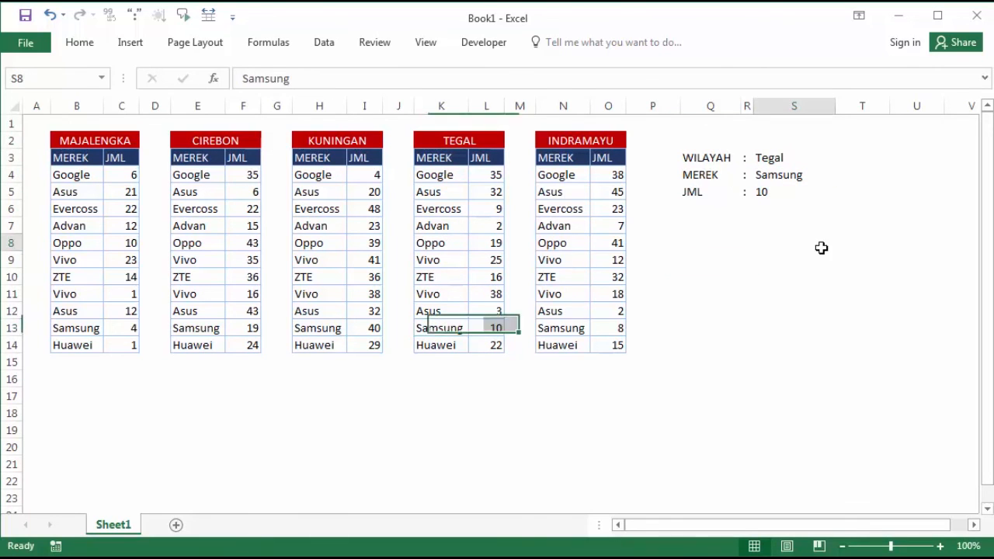
{"action": "left_click", "coordinate": [195, 382]}
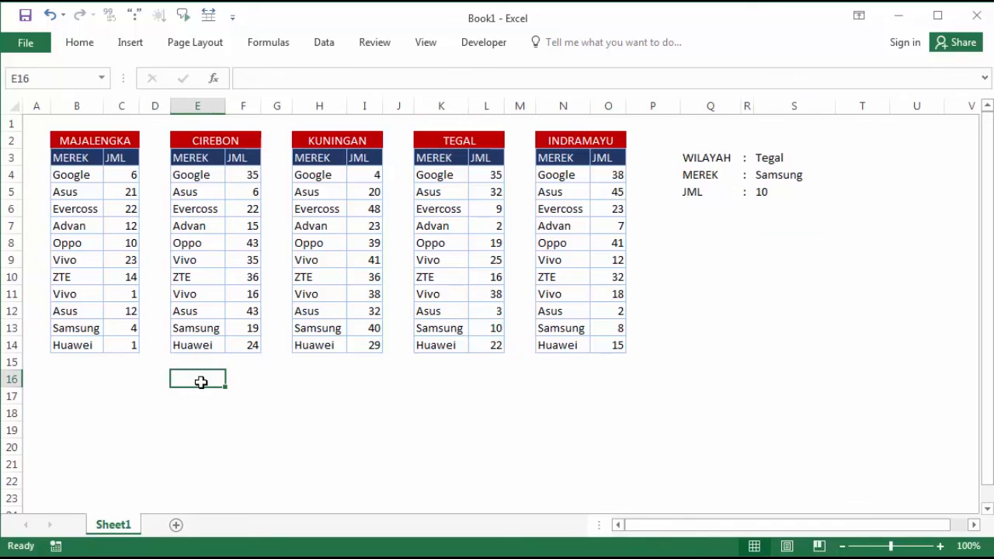
{"action": "left_click", "coordinate": [756, 198]}
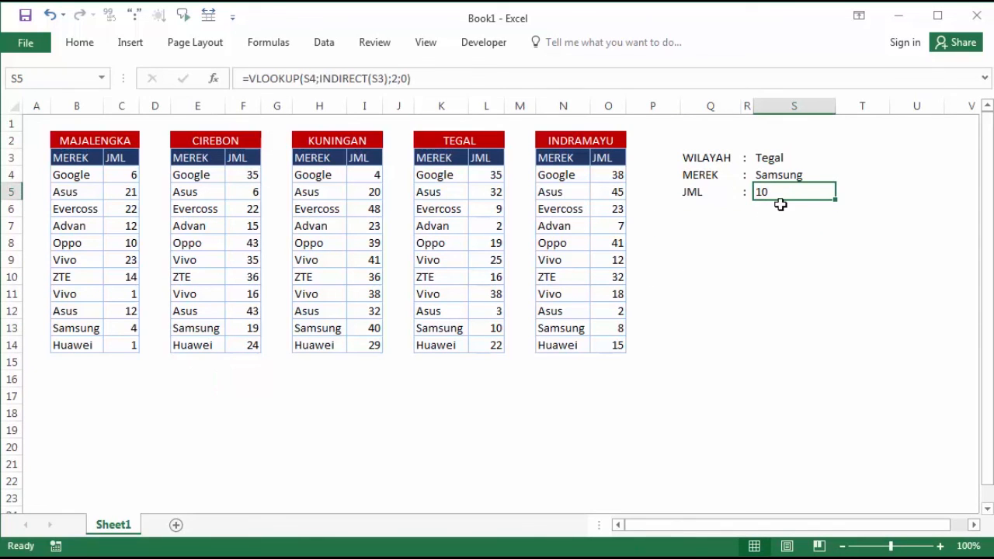